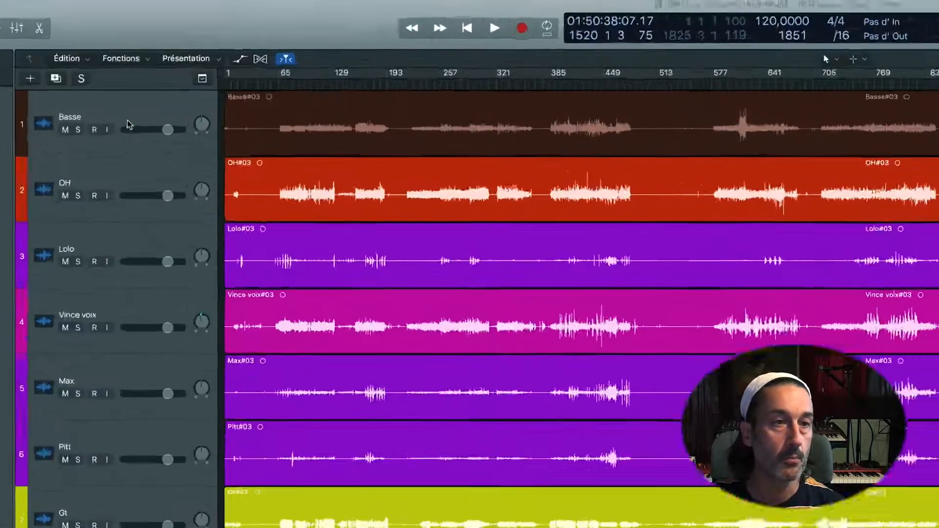
Step: Review the recorded tracks one by one from Basse and OH through the vocal tracks to Gt
left_click(107, 61)
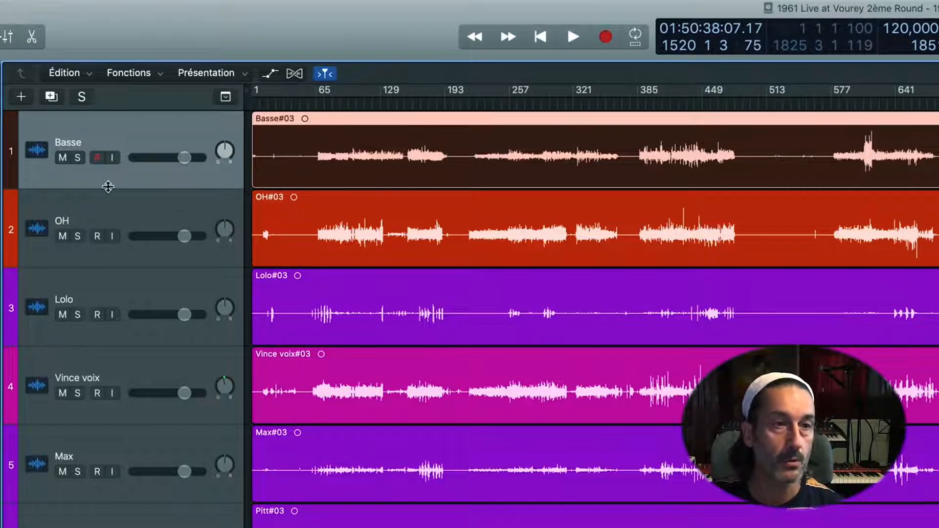
left_click(101, 216)
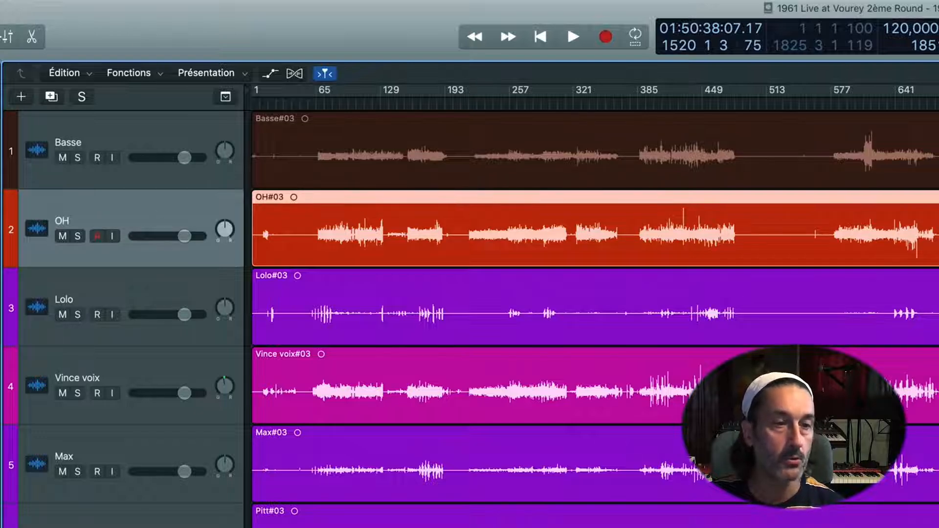
left_click(128, 291)
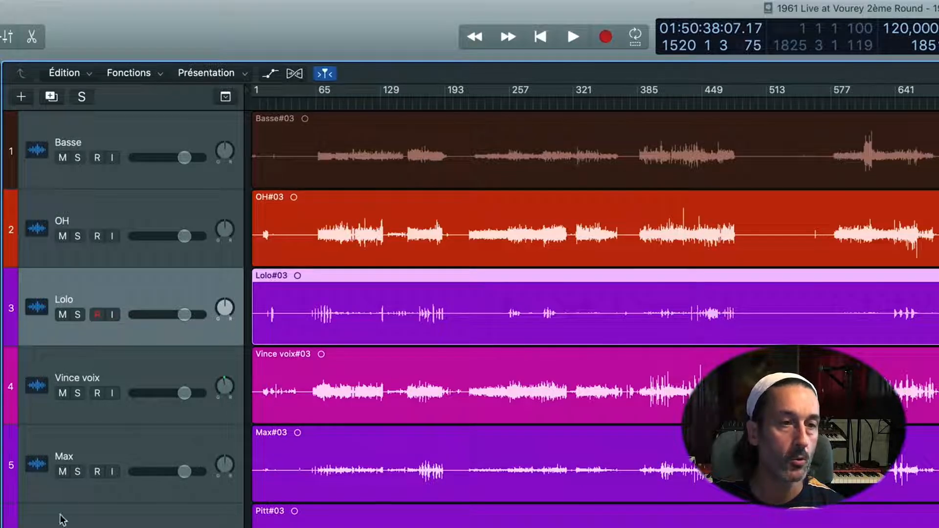
left_click(104, 368)
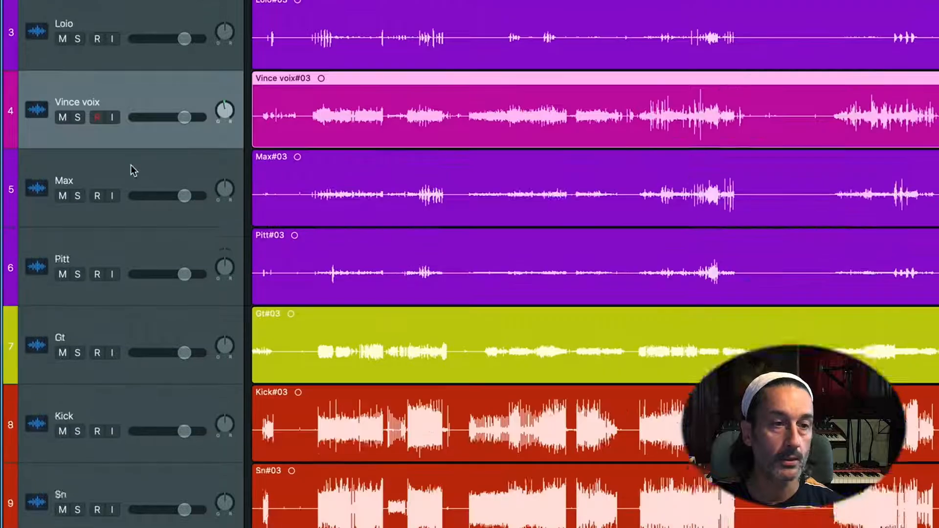
left_click(133, 446)
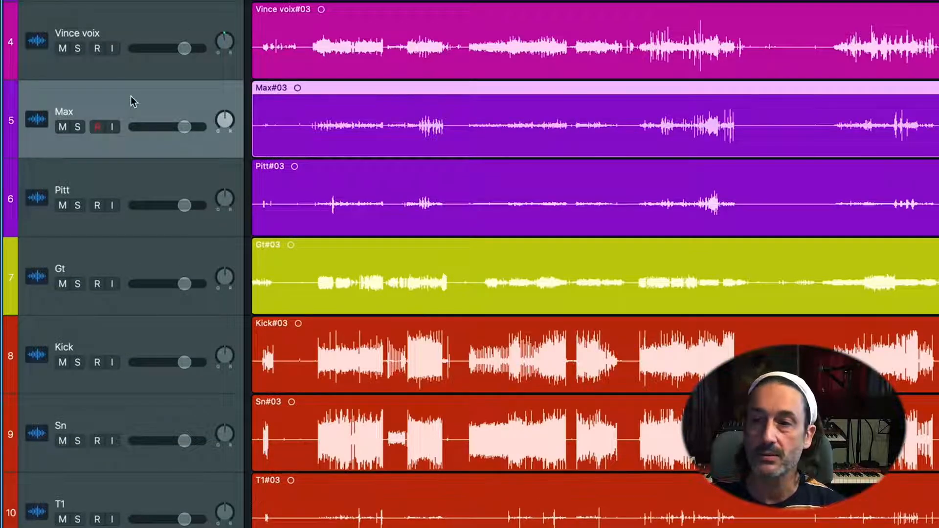
left_click(116, 178)
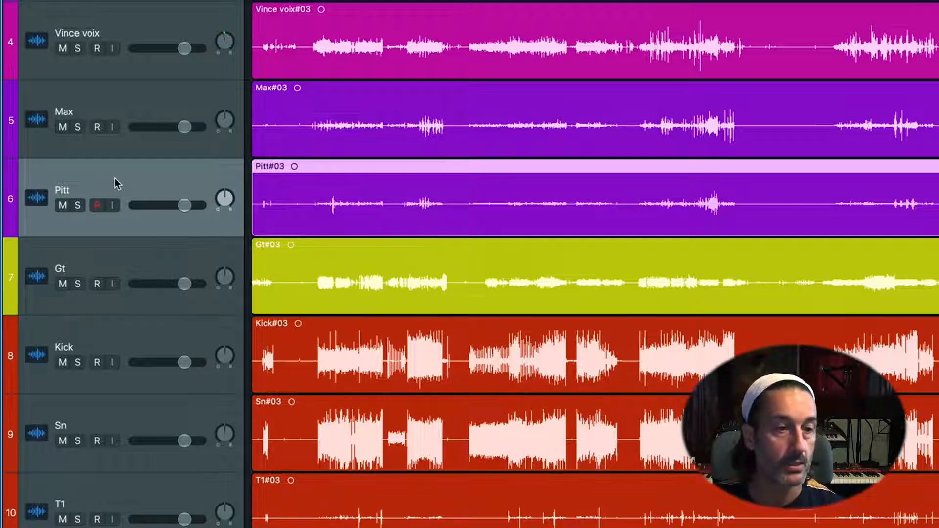
left_click(102, 267)
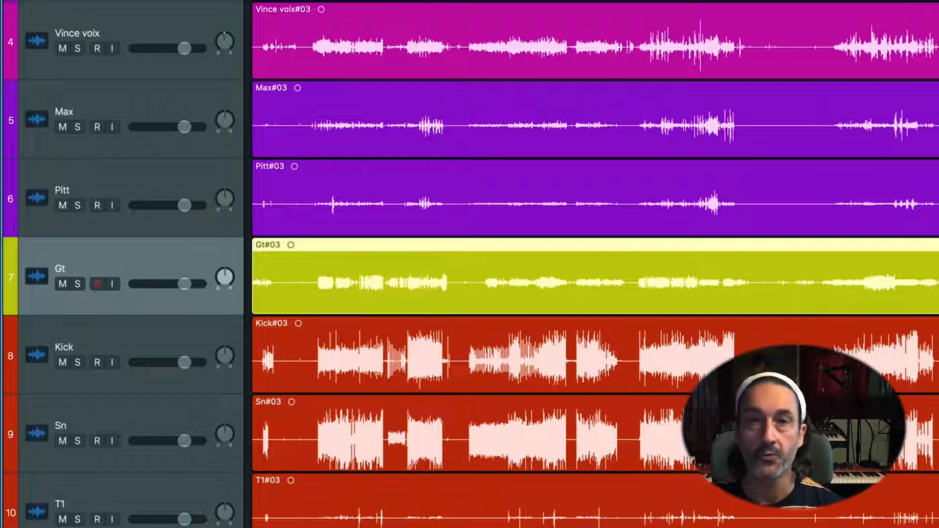
Step: Review the remaining recorded tracks one by one: Kick, Sn, T1, T2 and Key
scroll(590, 264, "right", 3)
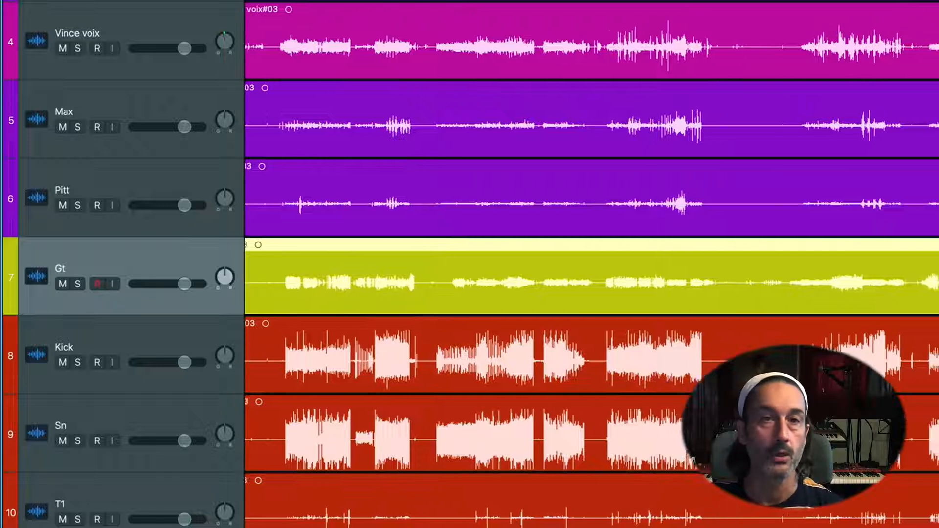
left_click_drag(807, 1, 415, 1)
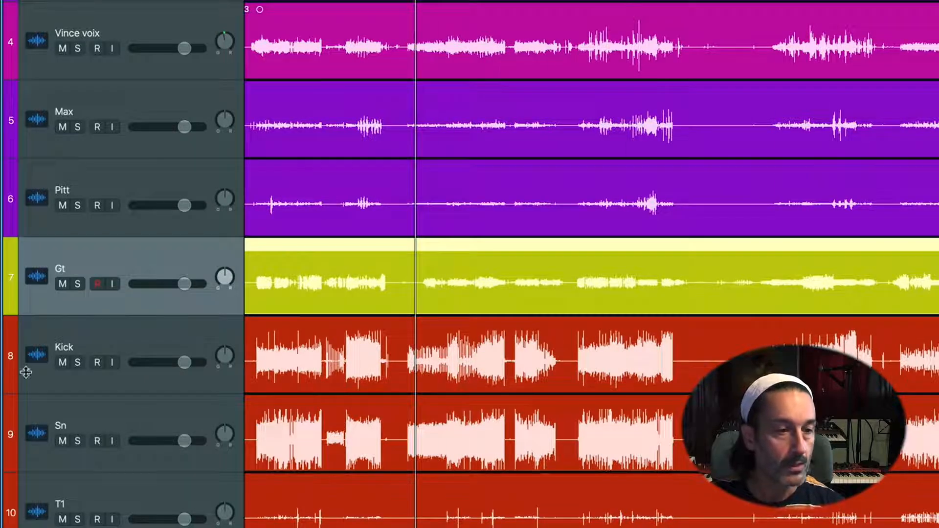
left_click(115, 338)
scroll(146, 404, "left", 1)
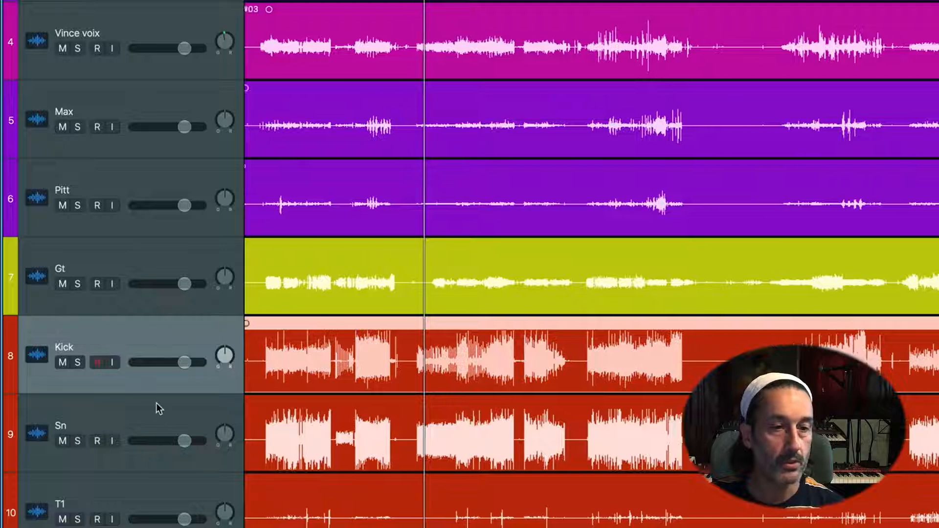
left_click(101, 415)
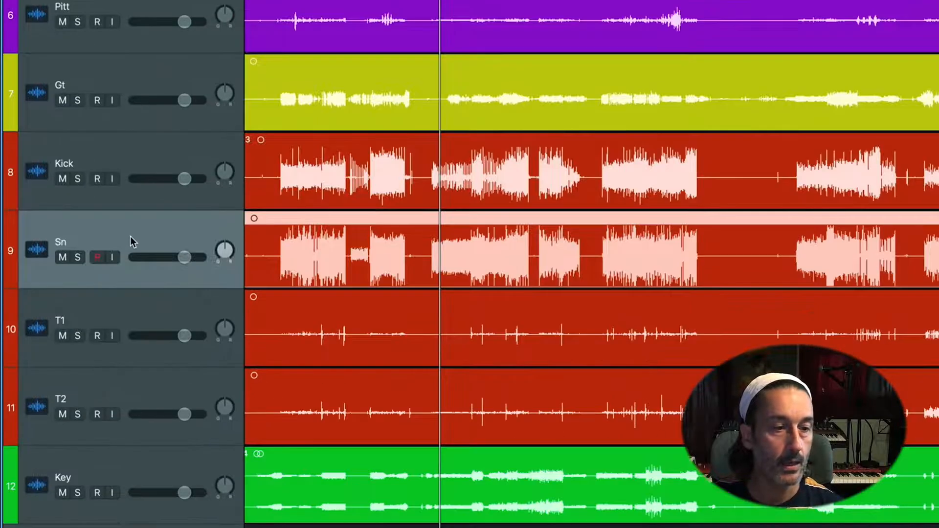
left_click(96, 490)
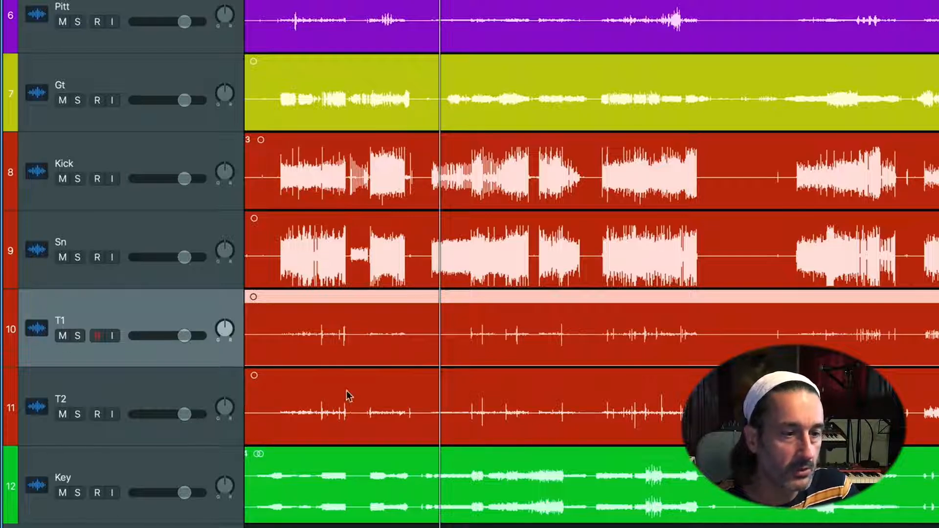
left_click(96, 385)
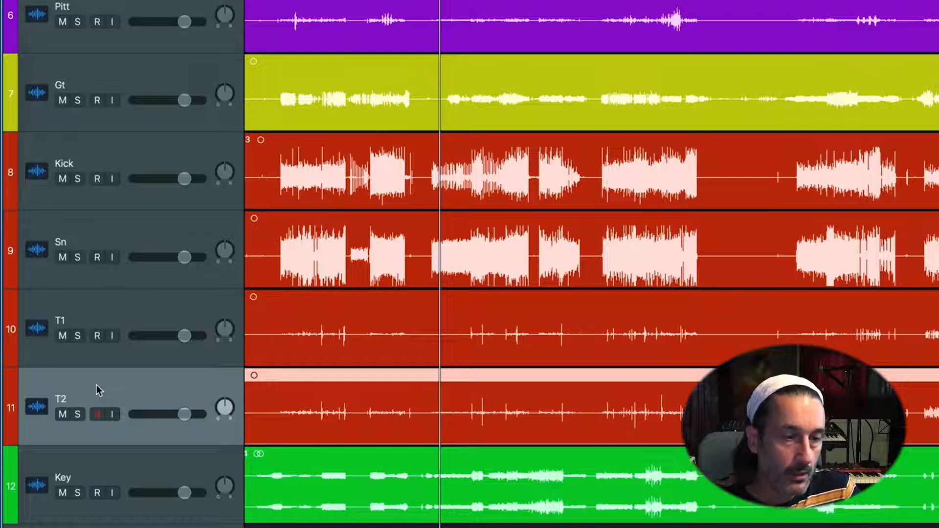
left_click(110, 474)
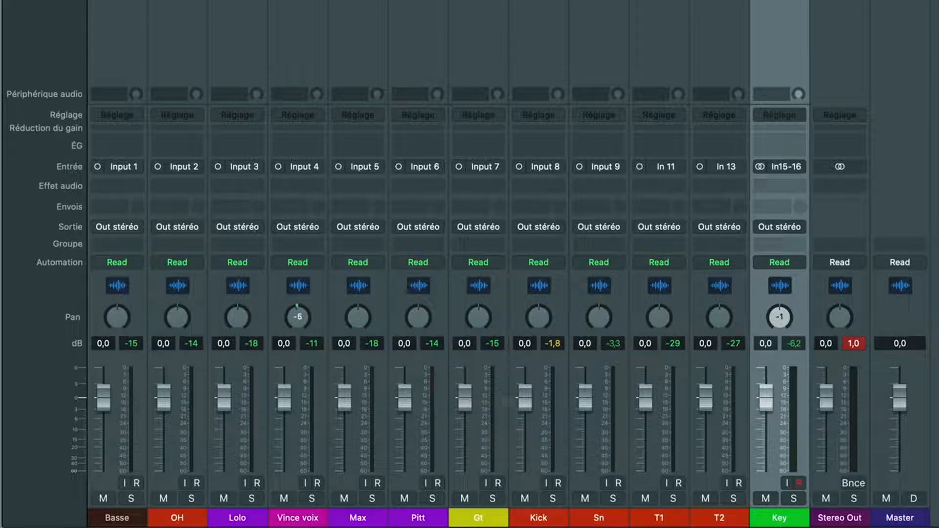
Step: Reset the off-centre pans of the Key and lead vocal channels to centre and clear the mixer's peak level readings
left_click(774, 319, "alt")
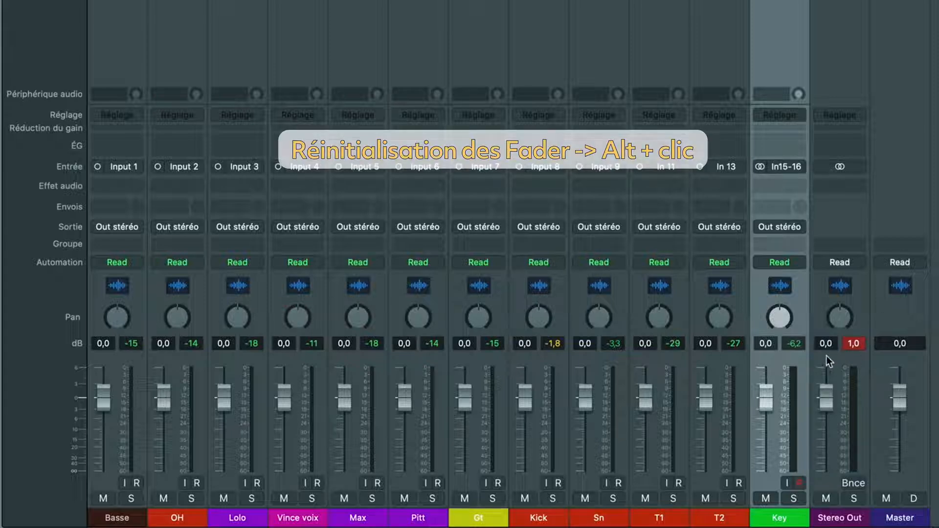
left_click(853, 344)
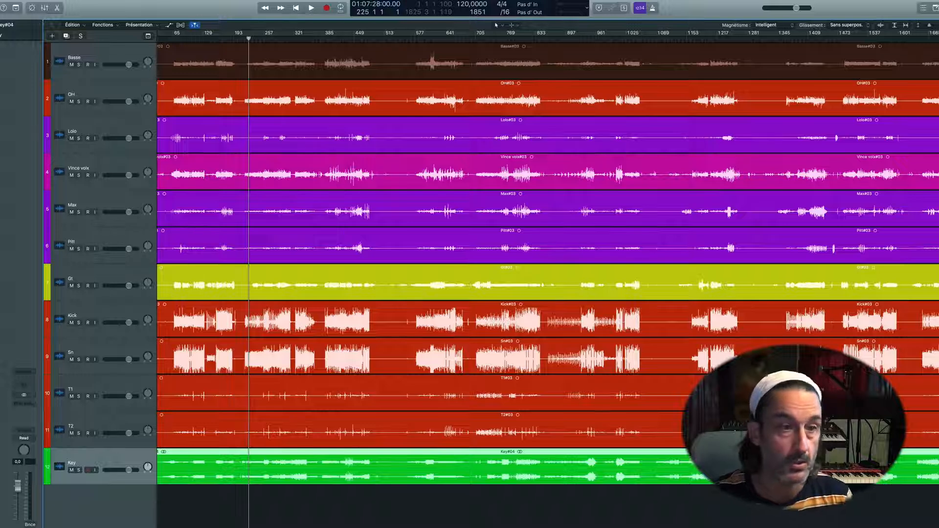
Step: Group the drum tracks together below Gt in the order T1, T2, OH, Sn, Kick
left_click(105, 90)
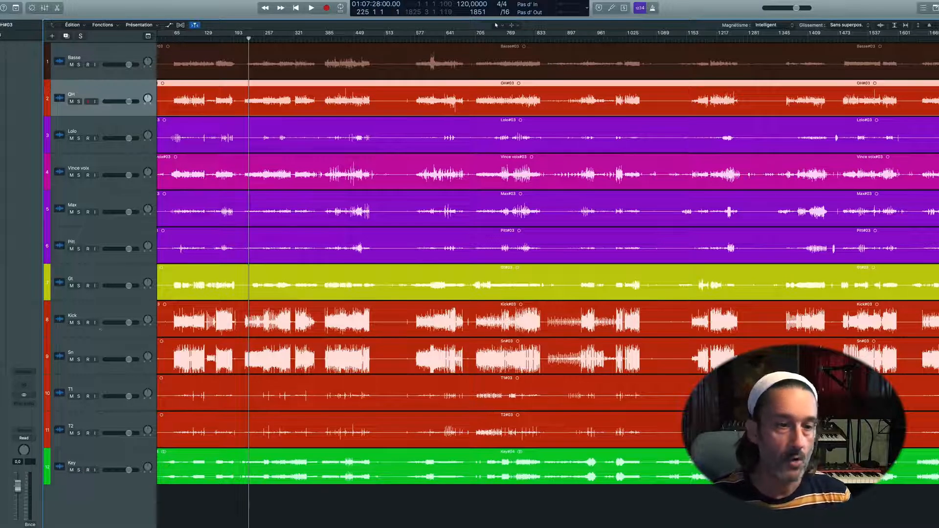
left_click(104, 322)
left_click(105, 355)
left_click(105, 385)
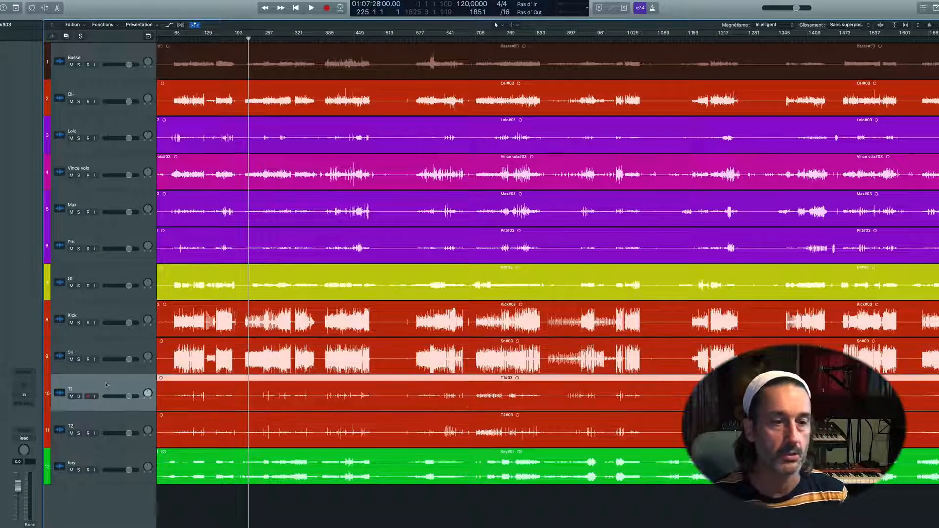
left_click(112, 417)
left_click_drag(152, 111, 77, 413)
left_click_drag(83, 323, 79, 393)
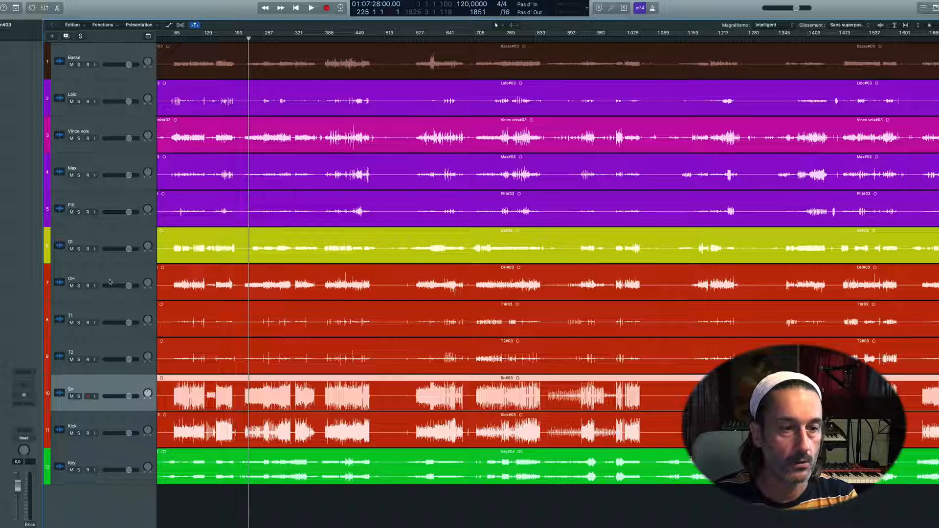
left_click_drag(110, 282, 61, 360)
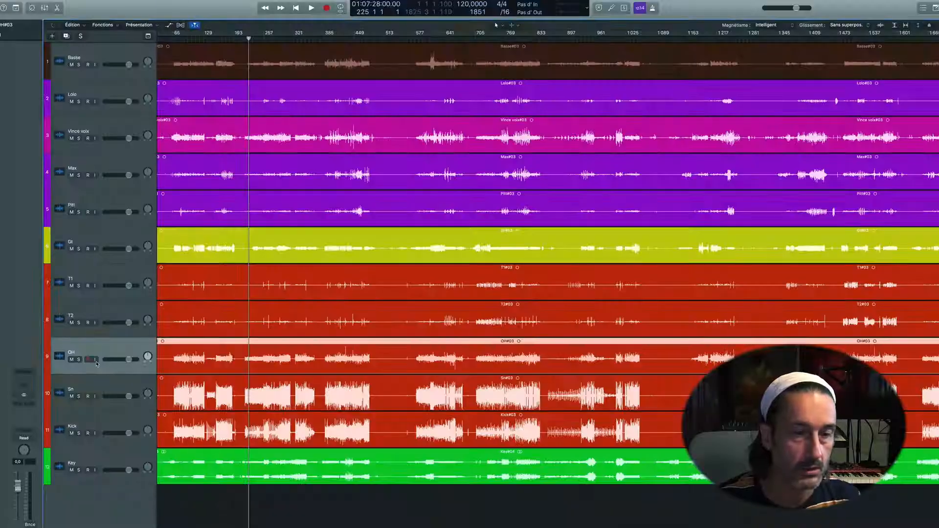
Step: Move the five drum tracks from T1 to Kick below Key, and place the Basse track directly above T1
left_click(101, 307)
left_click(104, 294)
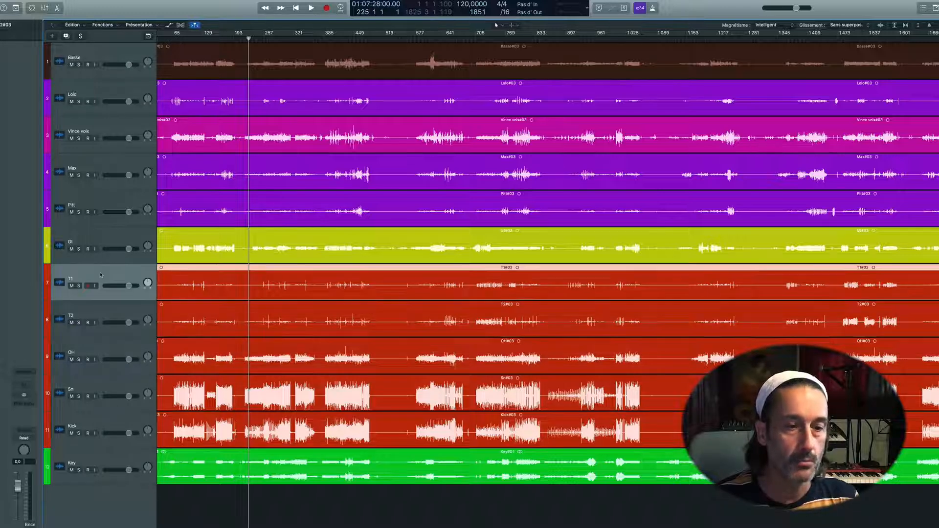
left_click(98, 417, "shift")
left_click_drag(102, 419, 93, 485)
left_click(183, 502)
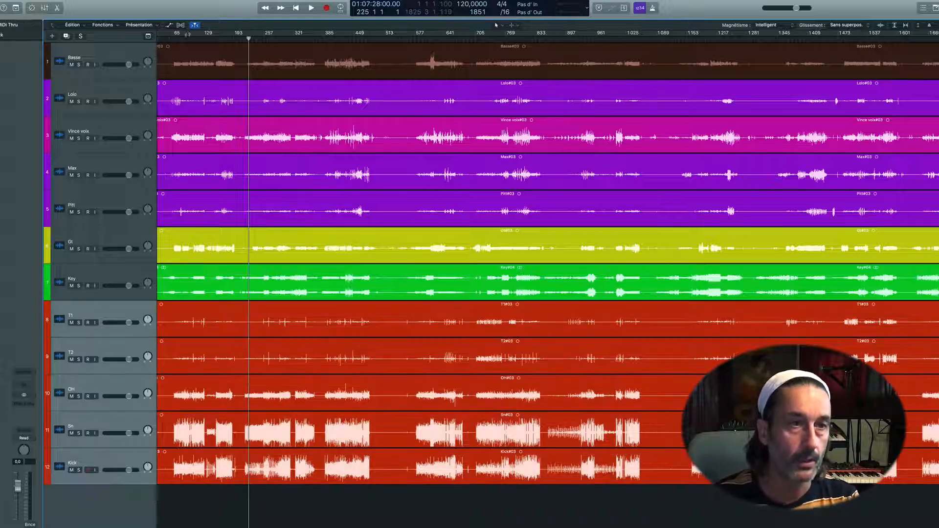
left_click(106, 56)
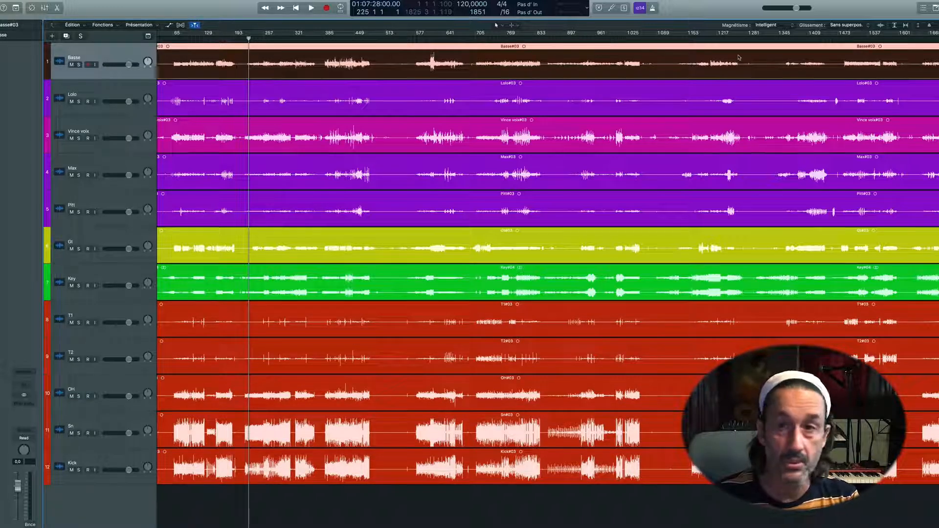
left_click_drag(93, 61, 80, 296)
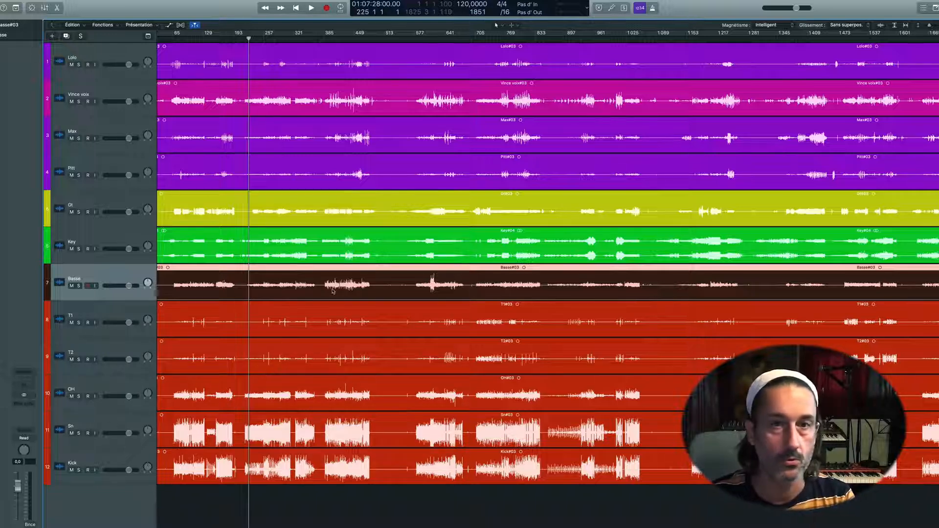
Step: Move the lead vocal track above all the others as the first track in the list
left_click(106, 238)
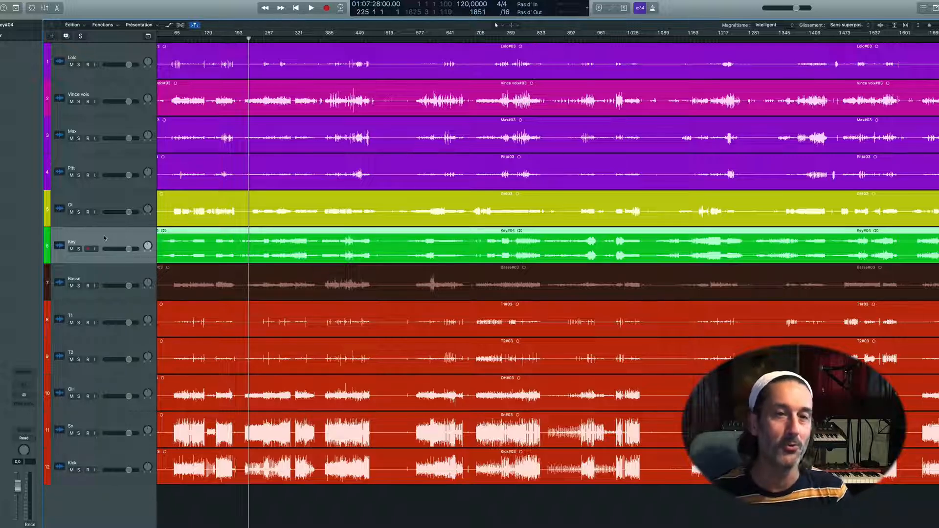
left_click(101, 207)
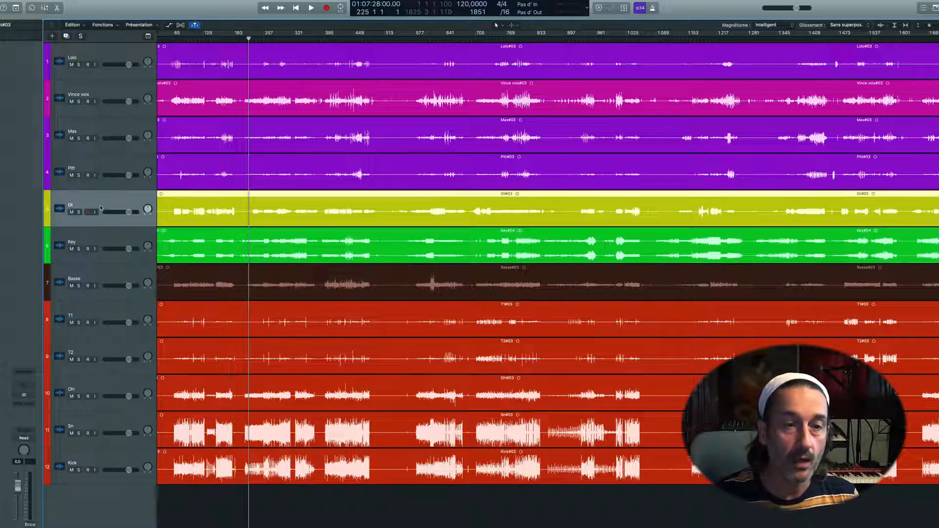
left_click(94, 90)
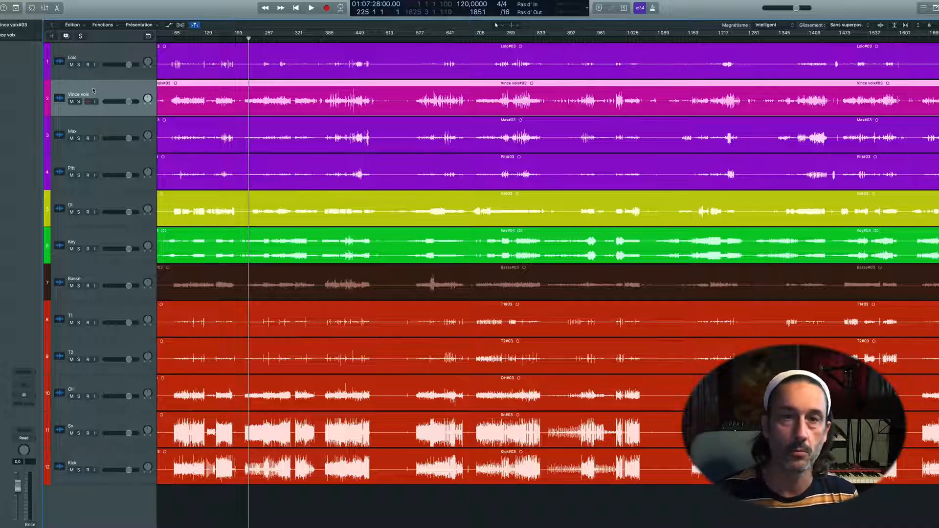
left_click_drag(93, 90, 93, 56)
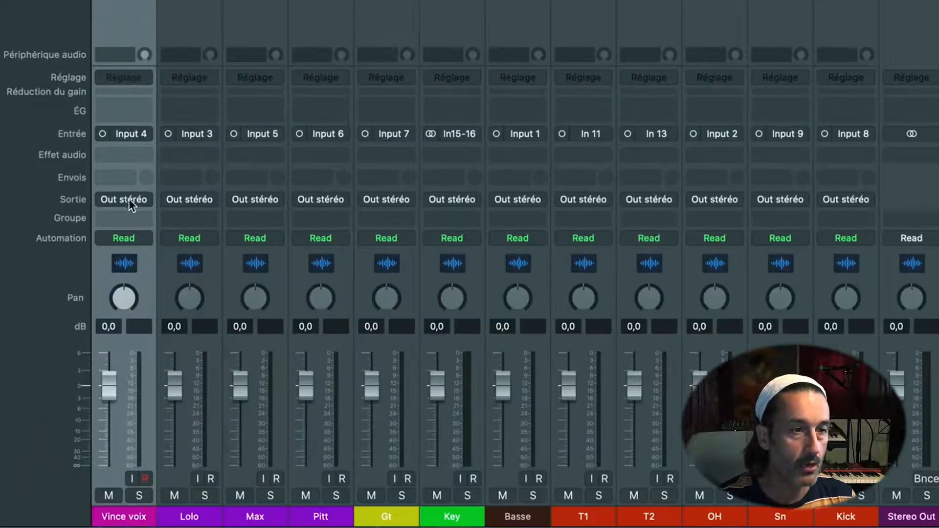
Step: Route the output of the lead vocal channel to Bus 10
left_click(129, 198)
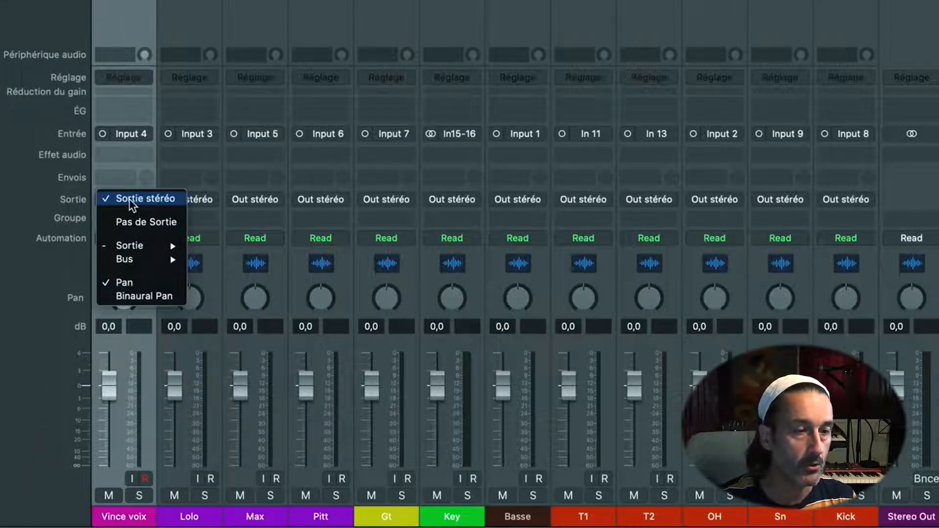
mouse_move(136, 255)
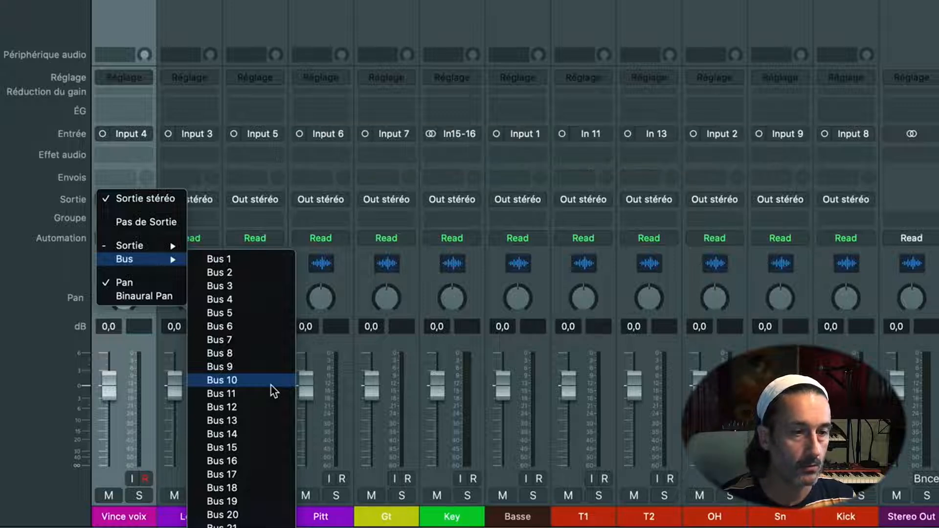
left_click(234, 376)
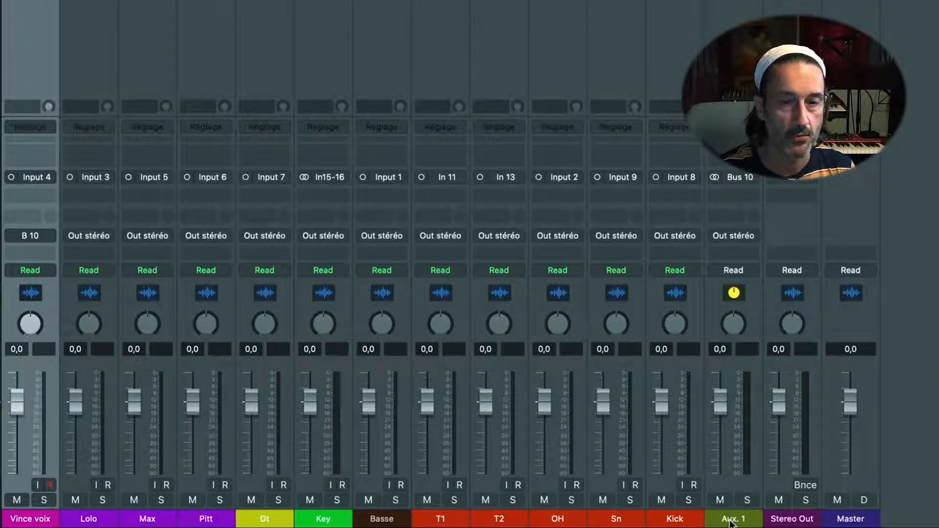
Step: Colour the Aux. 1 channel magenta to match the lead vocal channel and rename it Lead
left_click(731, 520)
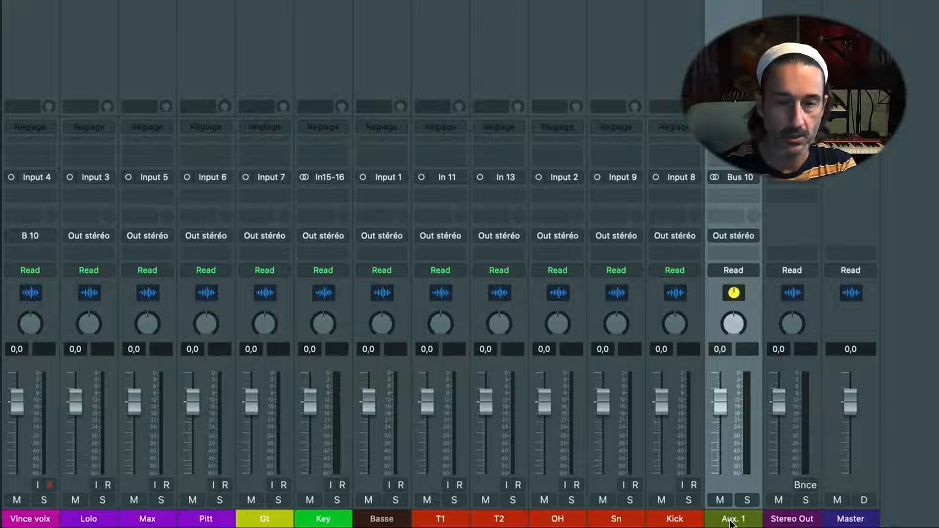
key("alt+c")
key("alt+c")
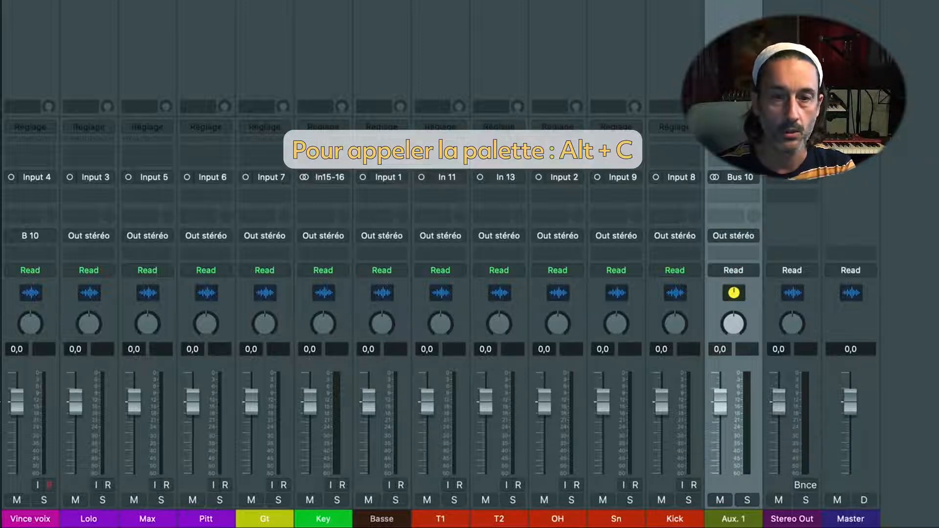
left_click(35, 525)
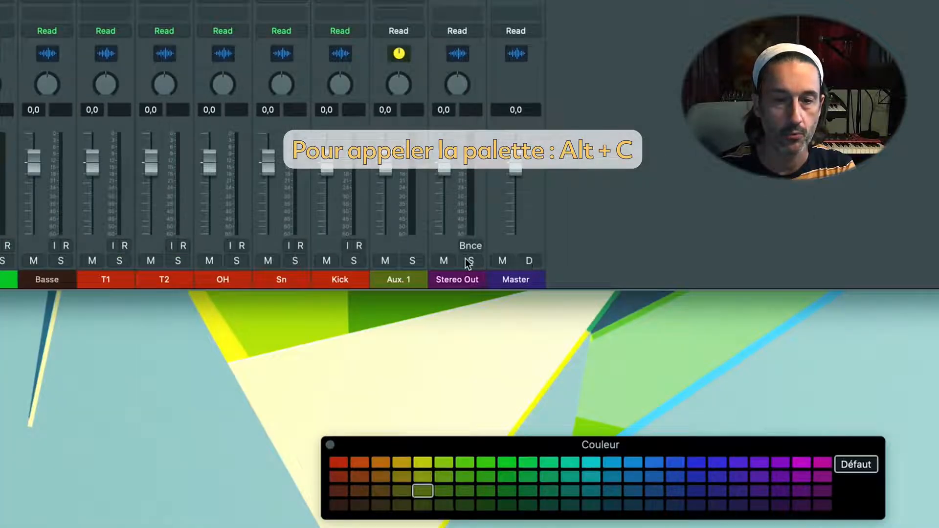
left_click(398, 279)
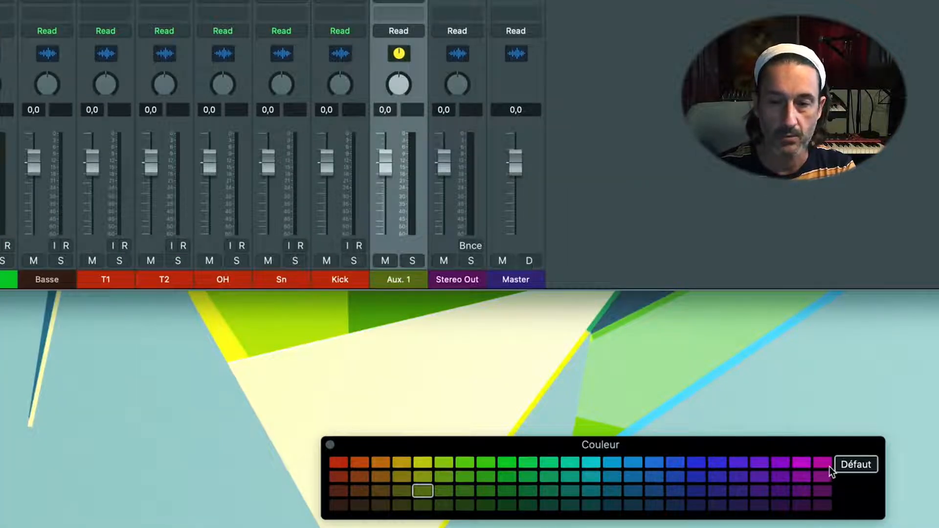
left_click(824, 465)
double_click(406, 282)
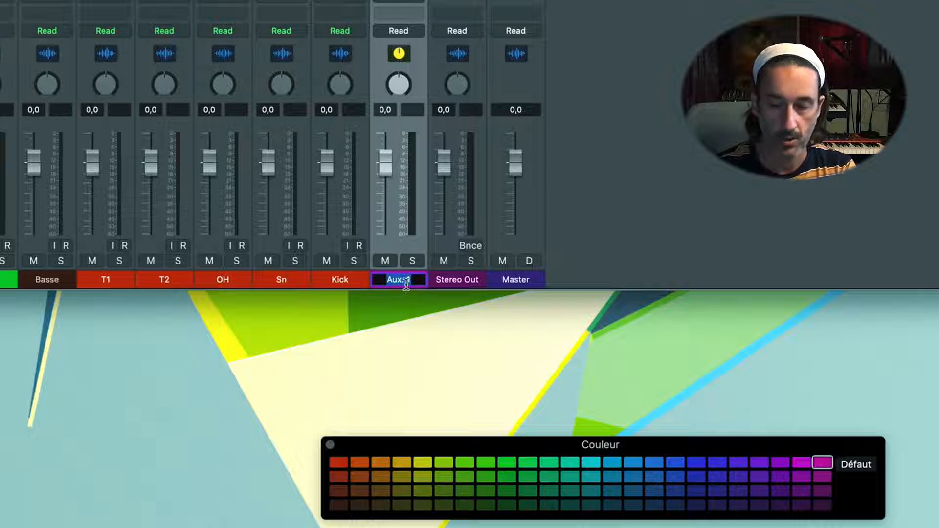
type("Lead")
key("Return")
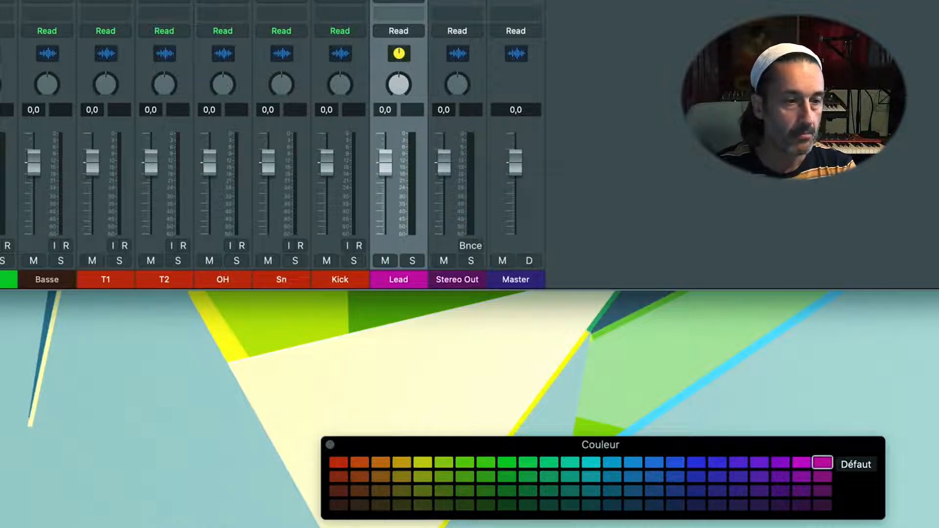
Step: Add three sends to the lead vocal channel, routed to Bus 1, Bus 2 and Bus 3
left_click(40, 508)
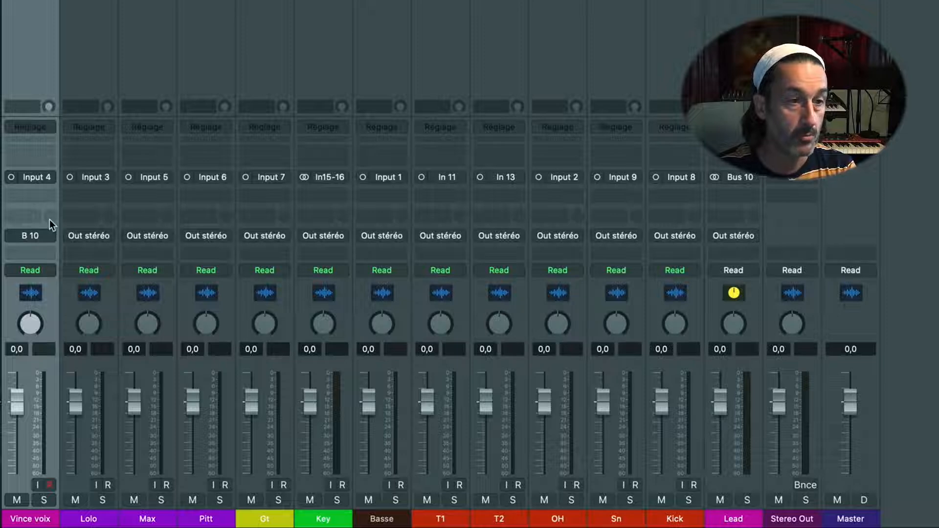
left_click(49, 219)
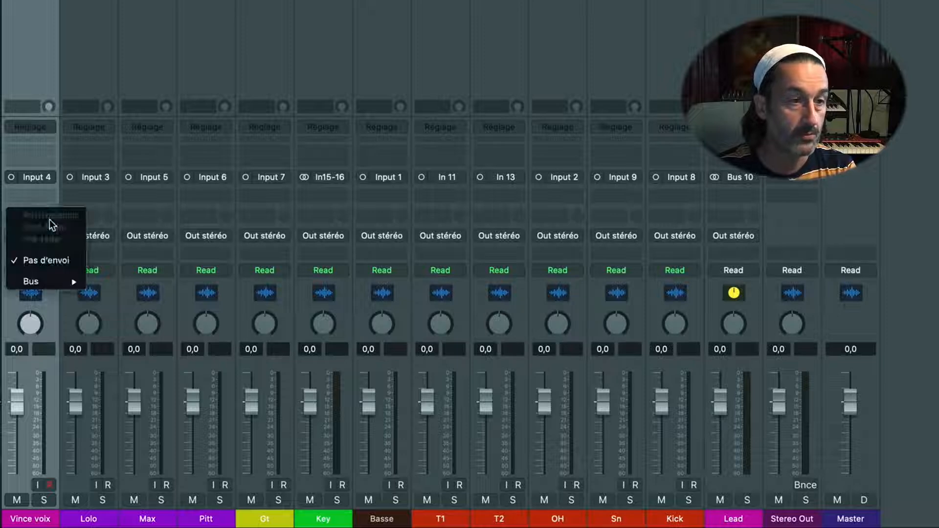
mouse_move(44, 282)
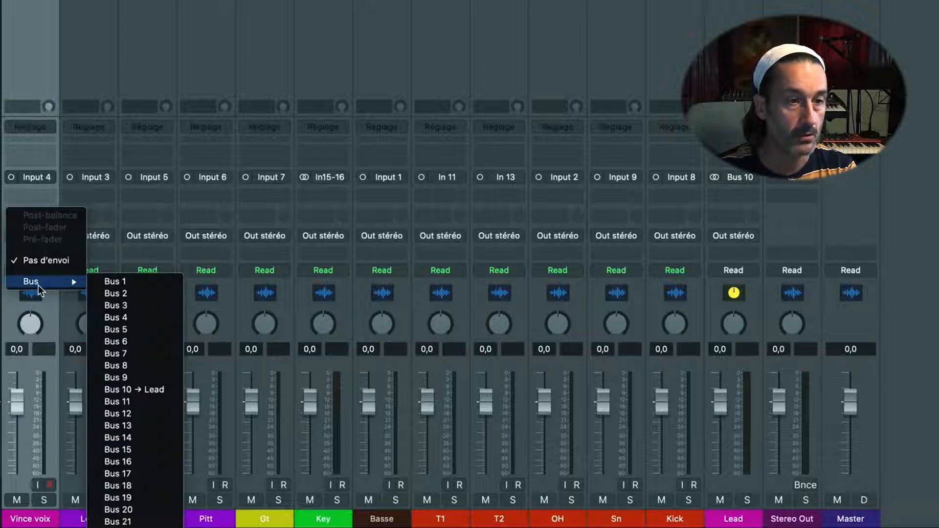
left_click(113, 281)
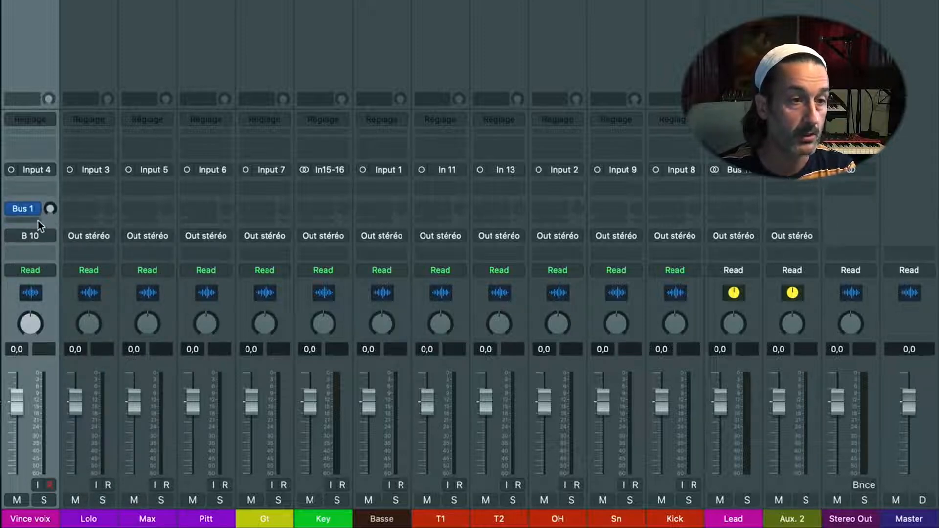
left_click(38, 221)
mouse_move(47, 286)
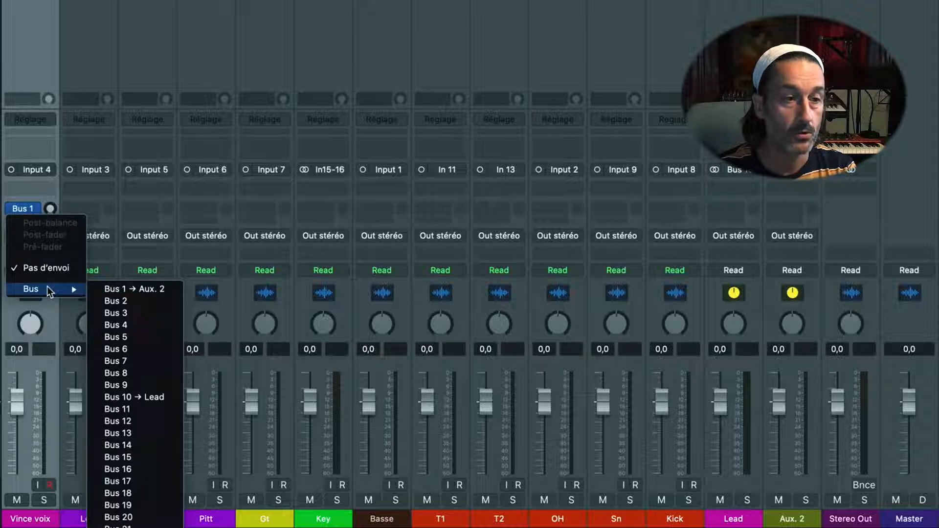
left_click(119, 302)
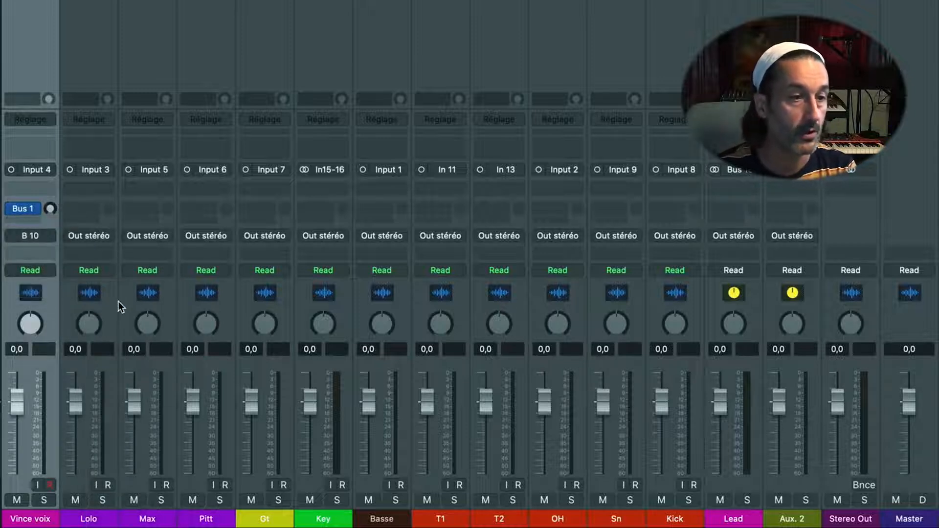
left_click(33, 221)
mouse_move(55, 289)
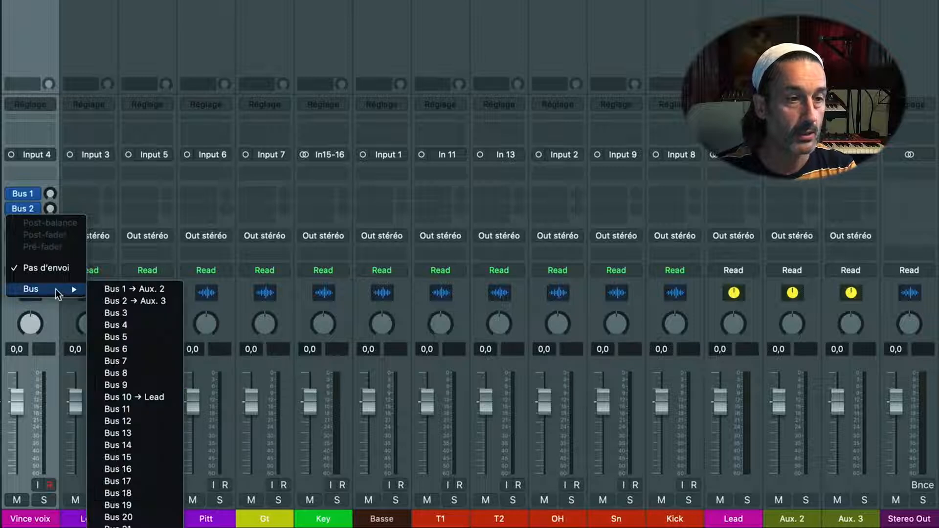
left_click(142, 312)
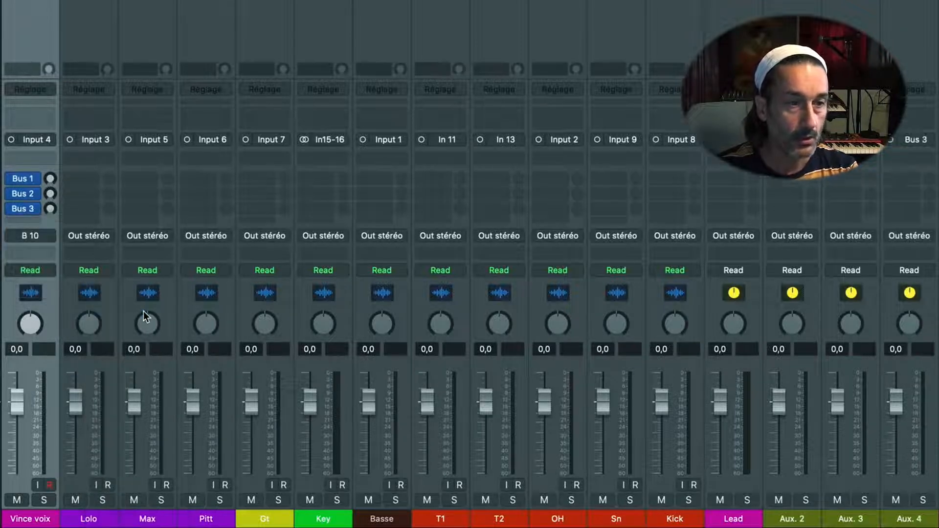
Step: Select the three purple backing vocal channels together, lower their faders to -3.6 dB and reset them to 0.0
left_click(89, 520)
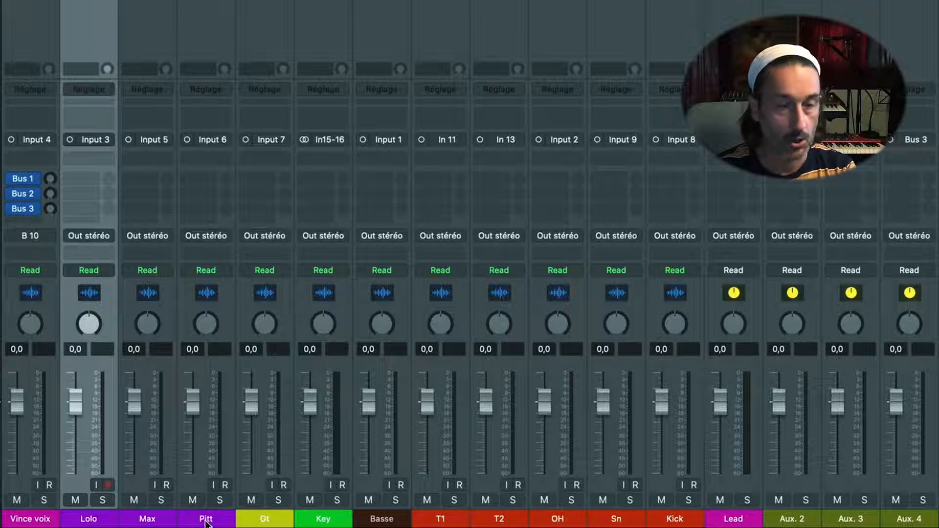
mouse_move(91, 322)
left_mouse_down()
mouse_move(90, 335)
mouse_move(90, 309)
mouse_move(90, 322)
left_mouse_up()
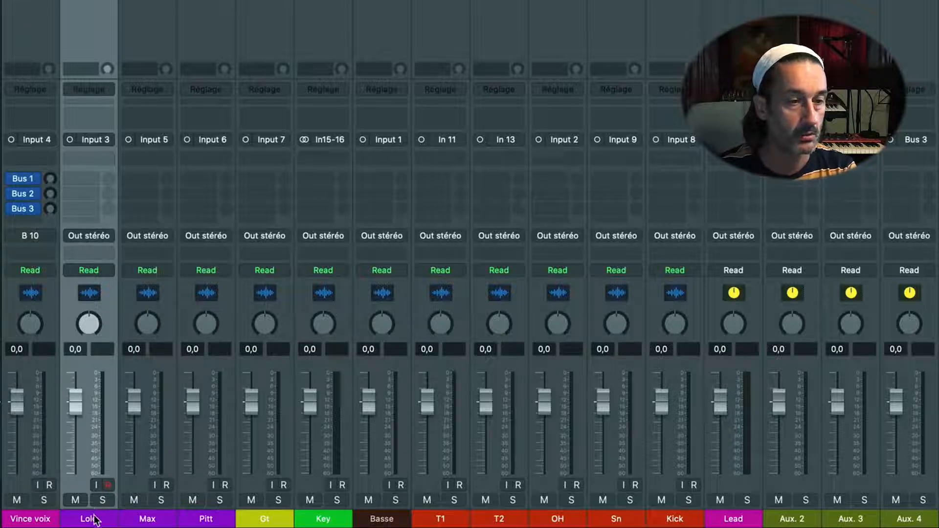
left_click(202, 522, "shift")
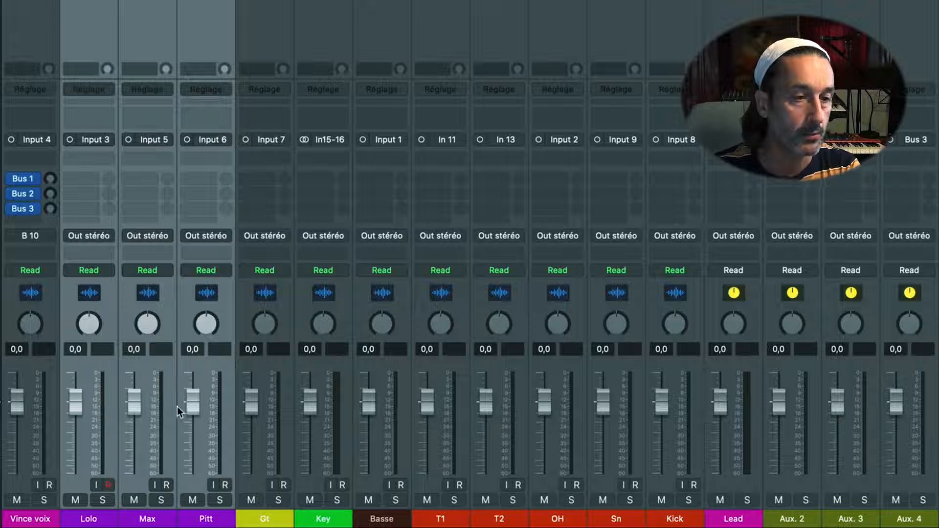
mouse_move(192, 403)
left_mouse_down()
mouse_move(192, 430)
mouse_move(192, 415)
left_mouse_up()
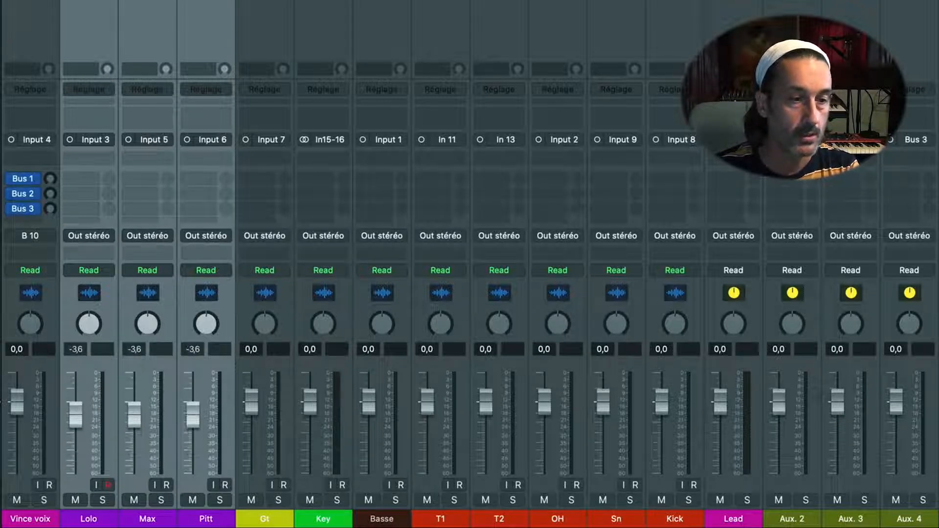
left_click(186, 436, "alt")
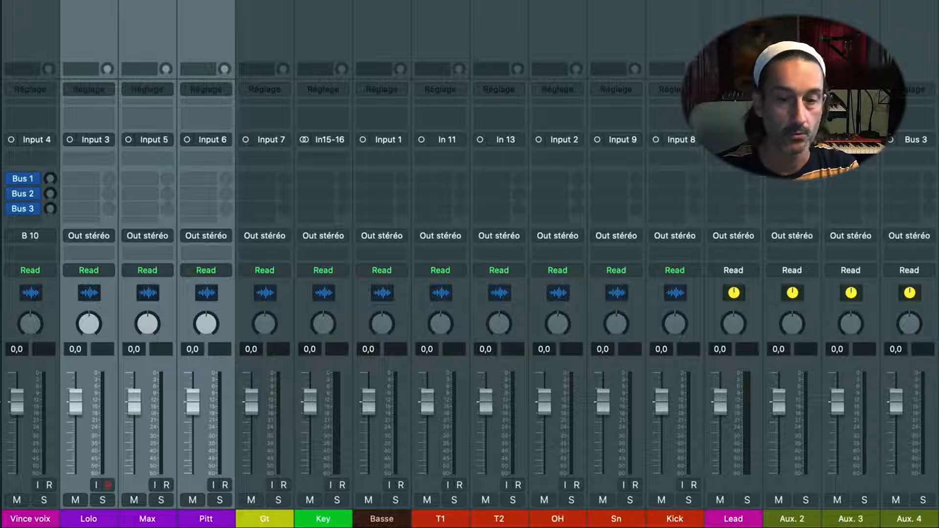
Step: Route the outputs of the three selected backing vocal channels to Bus 11 and rename its aux channel Choeurs
left_click(102, 234)
mouse_move(111, 292)
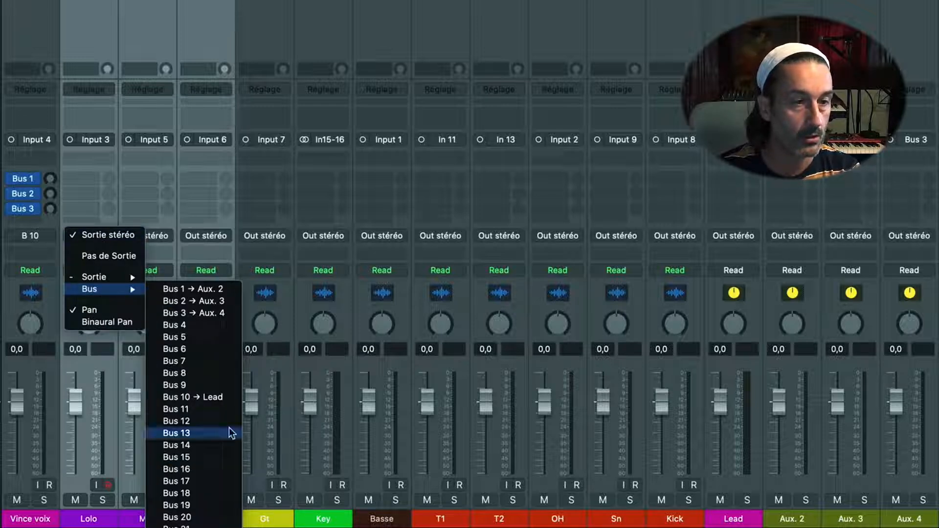
left_click(211, 411)
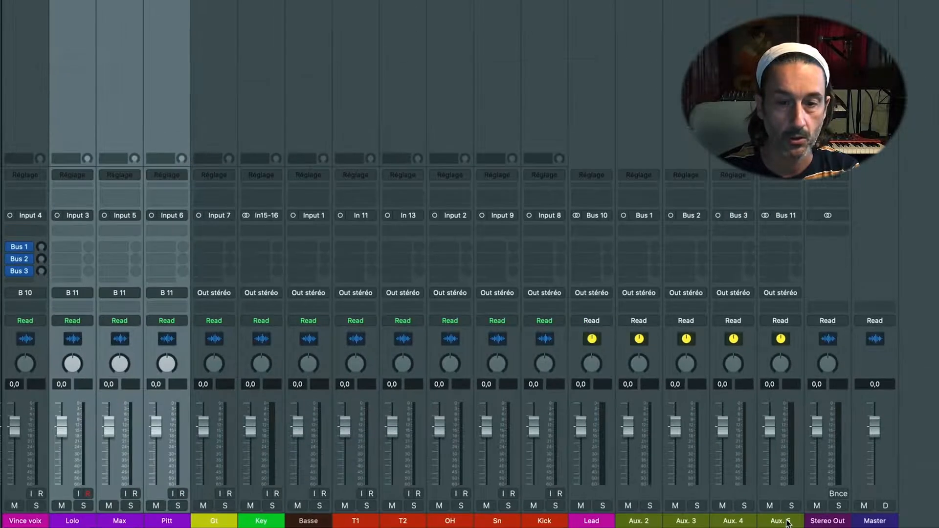
double_click(787, 521)
type("Choeurs")
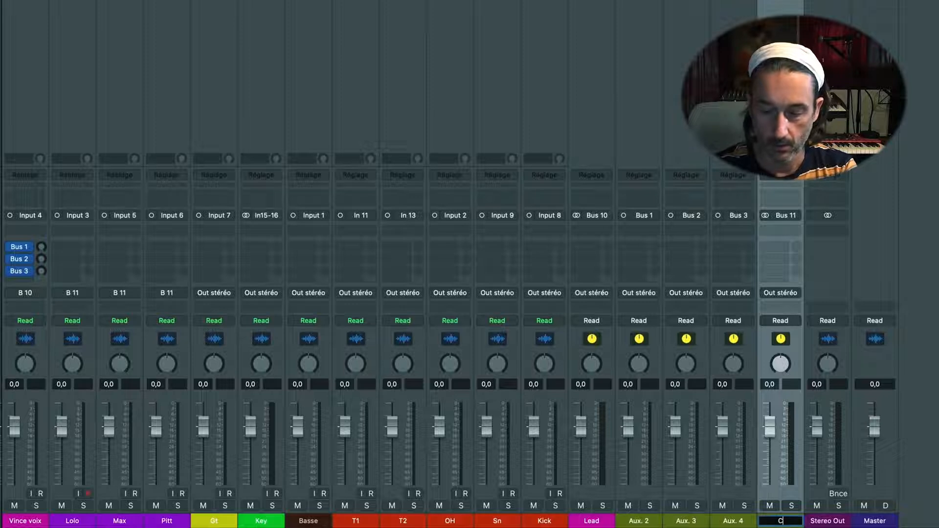
key("Return")
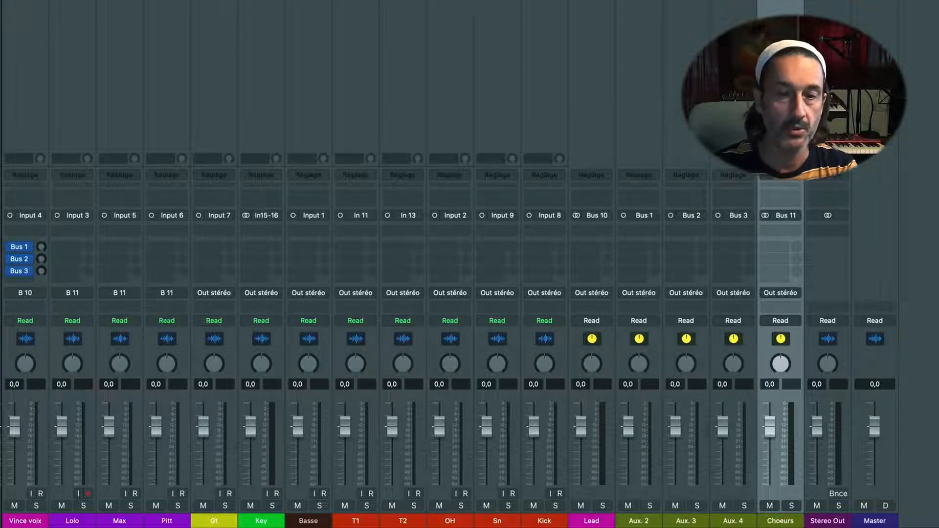
Step: Rename Aux. 2, Aux. 3 and Aux. 4 as Rev Court, Rev Long and Delay, and colour all three magenta
double_click(638, 522)
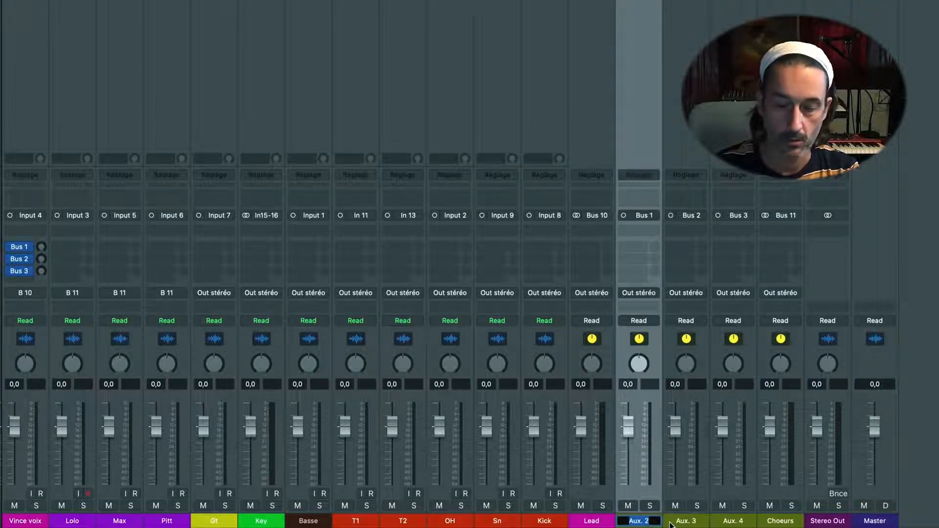
type("Rev Court")
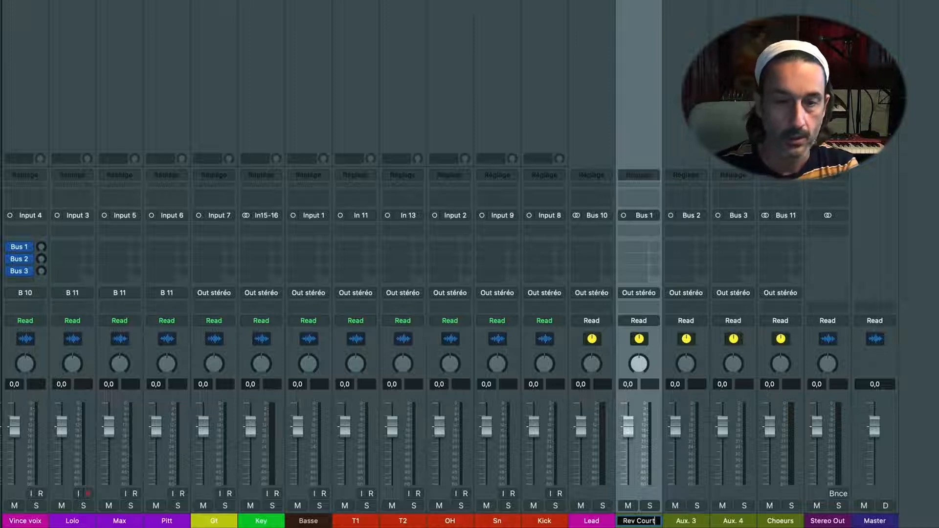
key("Return")
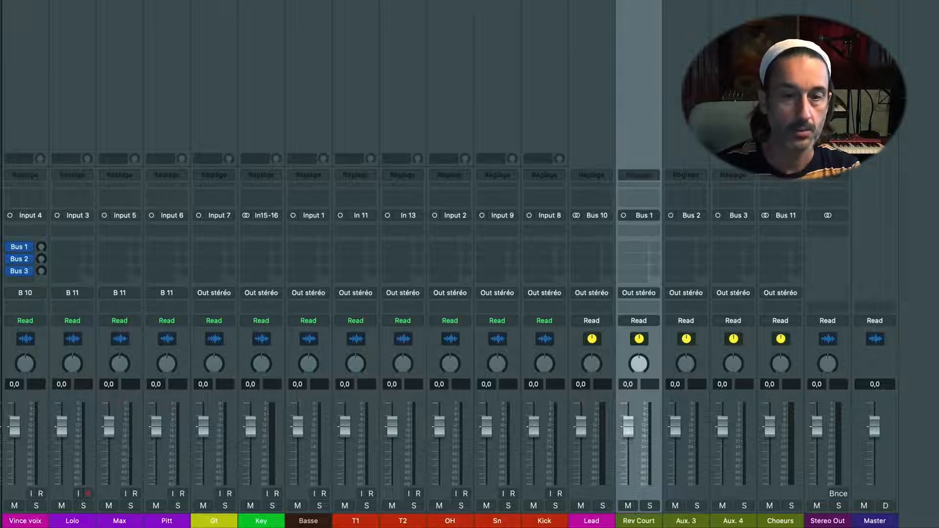
double_click(682, 521)
type("Rev Long")
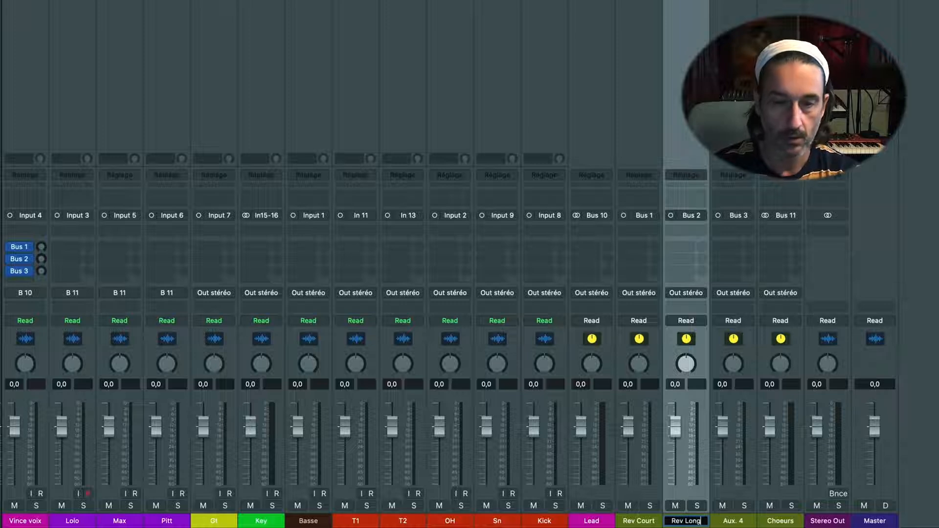
key("Return")
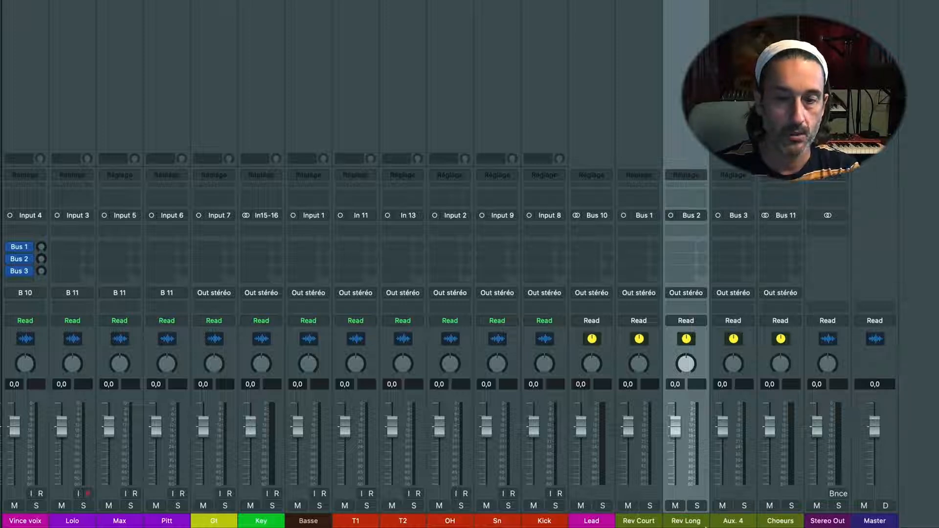
double_click(723, 520)
type("Delay")
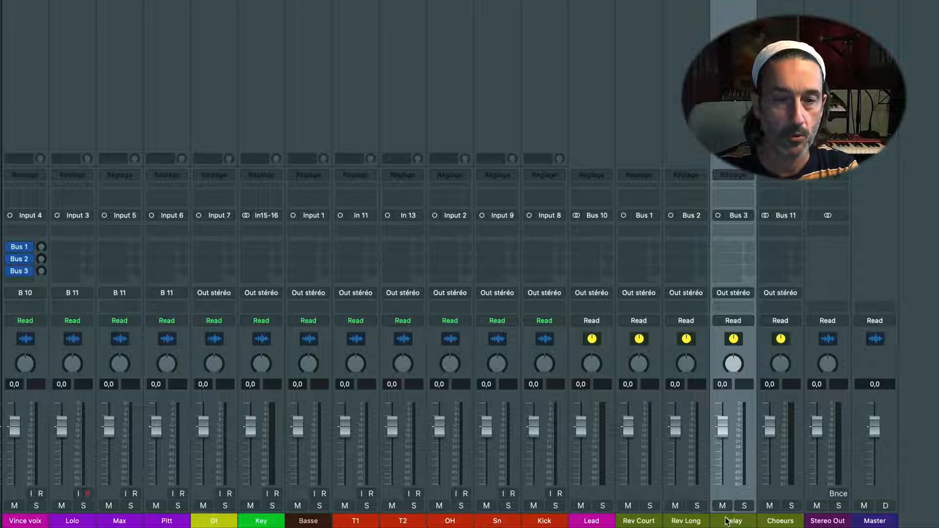
left_click(645, 522, "shift")
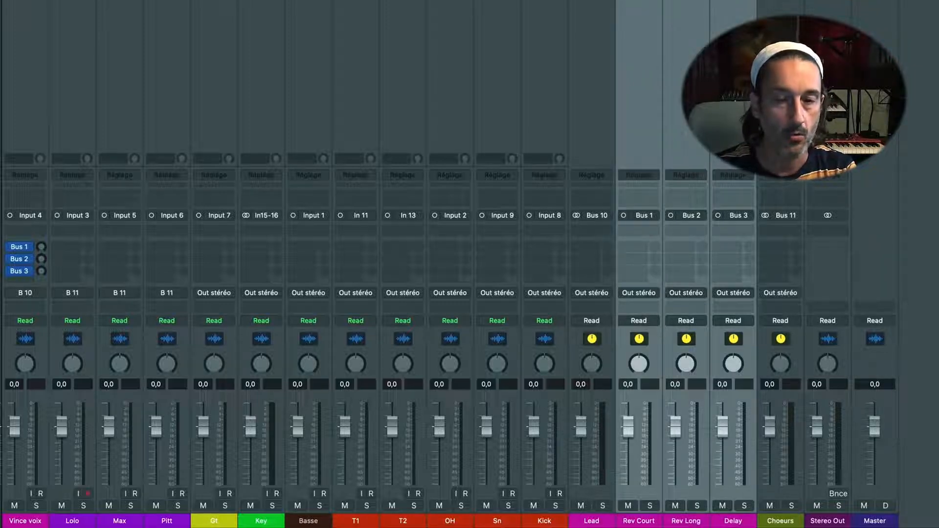
left_click(592, 522)
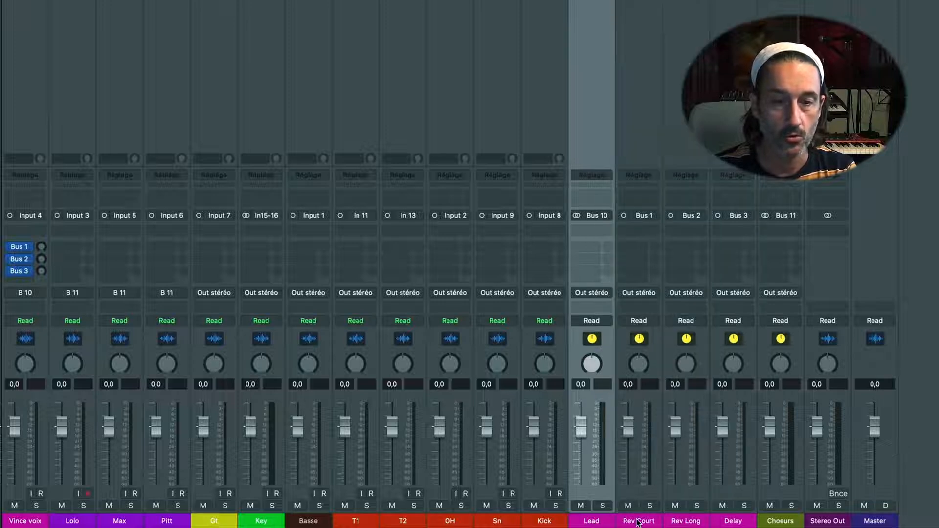
left_click(636, 523)
left_click(674, 522)
left_click(723, 522)
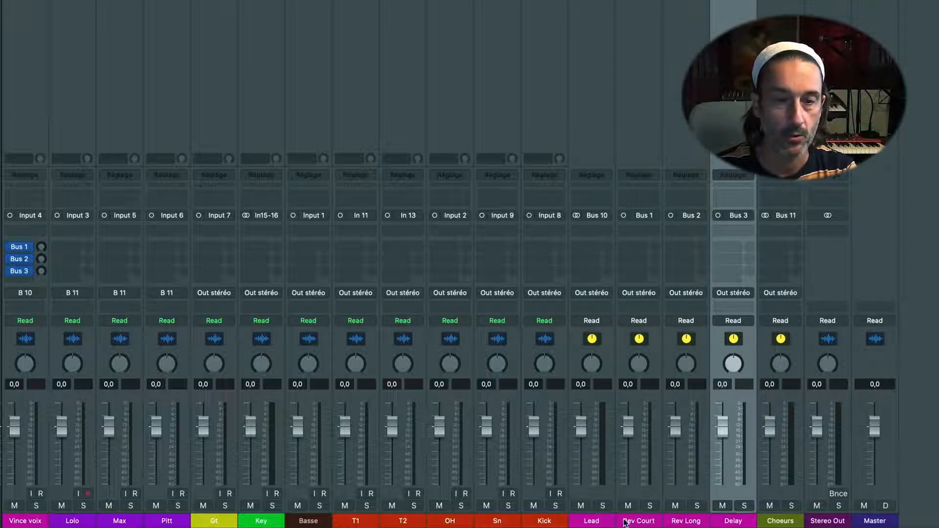
left_click(606, 523)
left_click(650, 523)
left_click(722, 523, "shift")
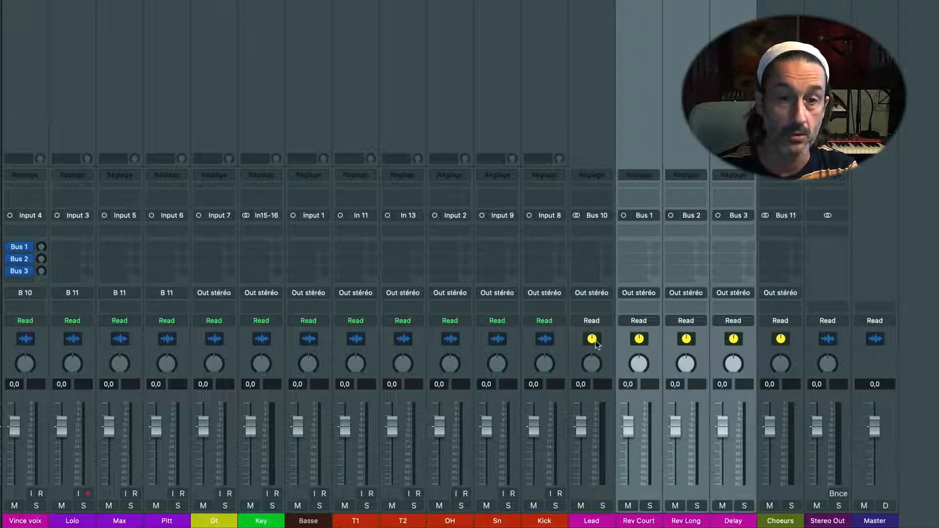
left_click(605, 523)
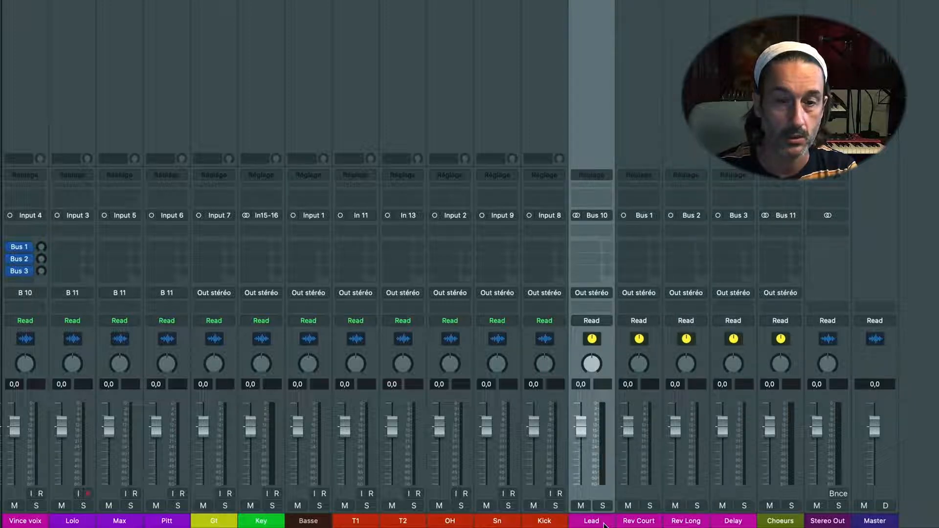
left_click(631, 522)
left_click(727, 522, "shift")
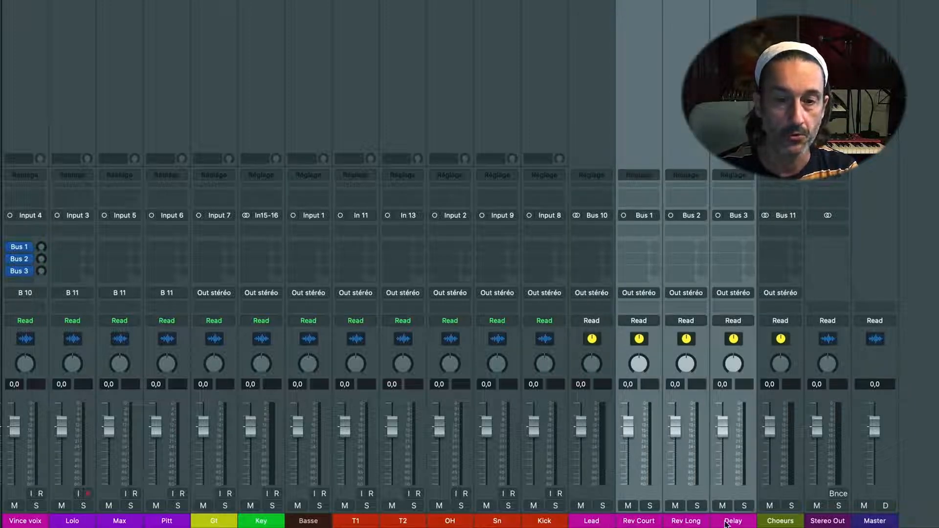
Step: Route the outputs of the three selected lead effect channels, Rev Court, Rev Long and Delay, to Bus 10
left_click(642, 293)
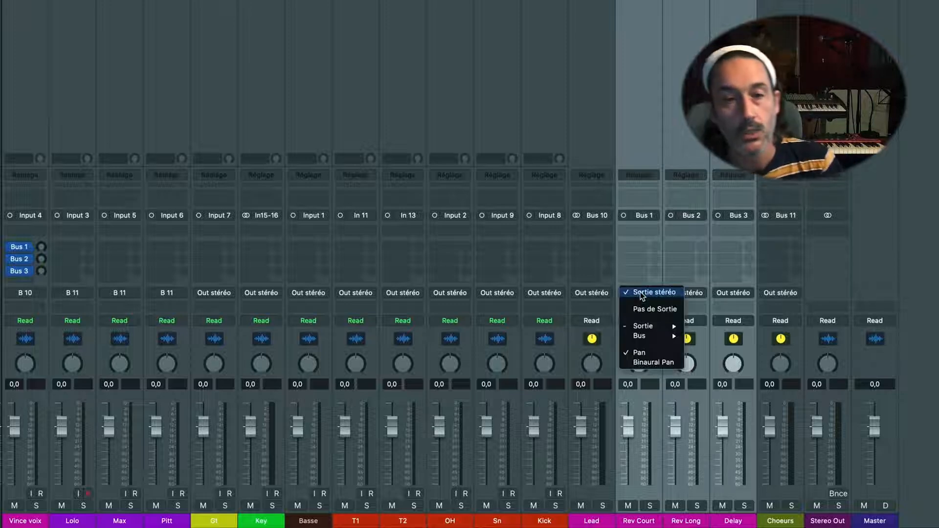
mouse_move(666, 335)
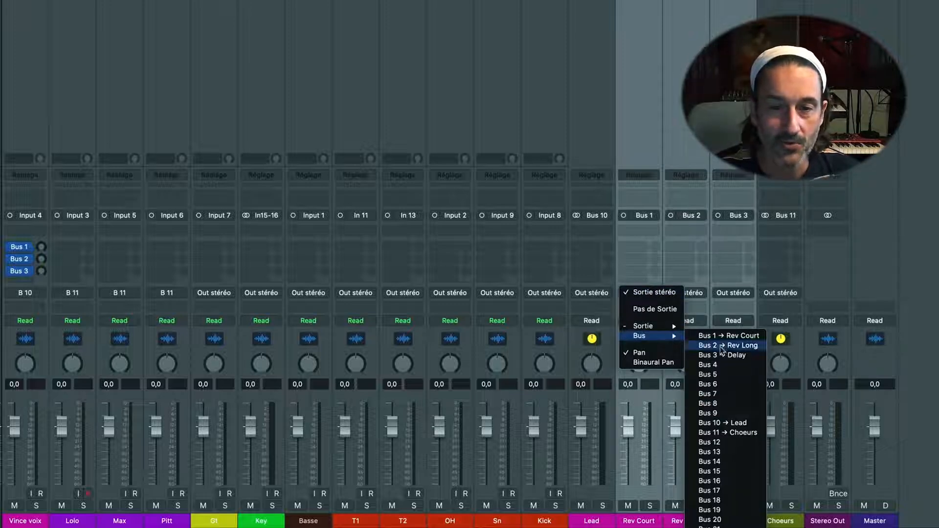
left_click(759, 423)
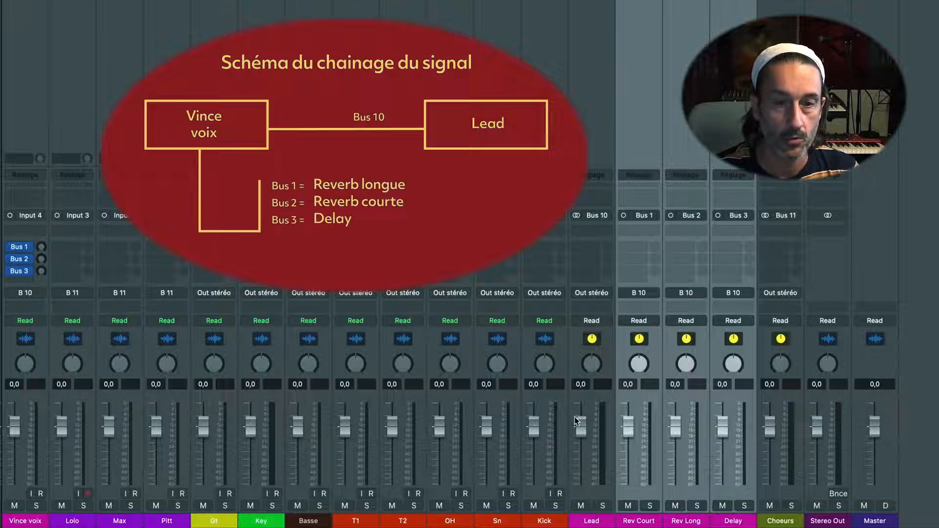
mouse_move(581, 426)
left_mouse_down()
mouse_move(581, 461)
mouse_move(581, 426)
left_mouse_up()
left_click(578, 437, "alt")
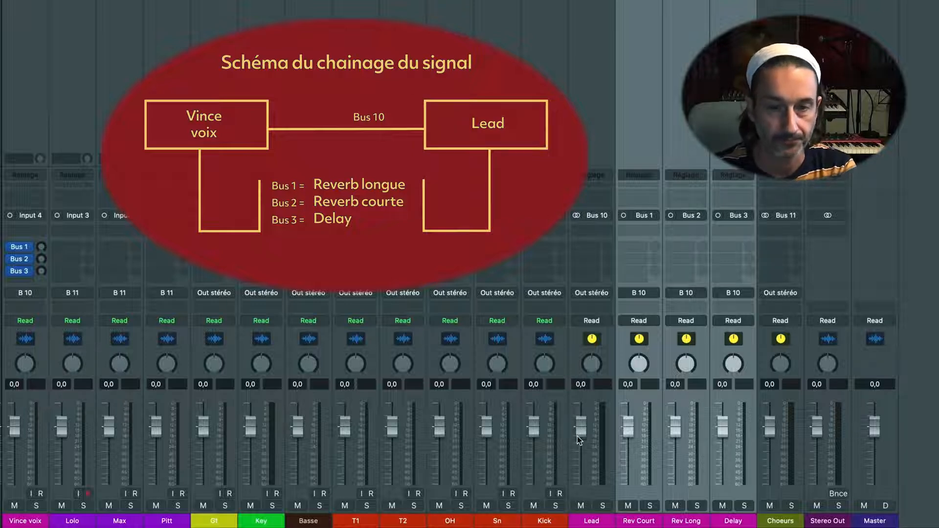
Step: Add two sends to the three backing vocal channels Lolo, Max and Pitt together, routed to Bus 4 and Bus 5
left_click(774, 519)
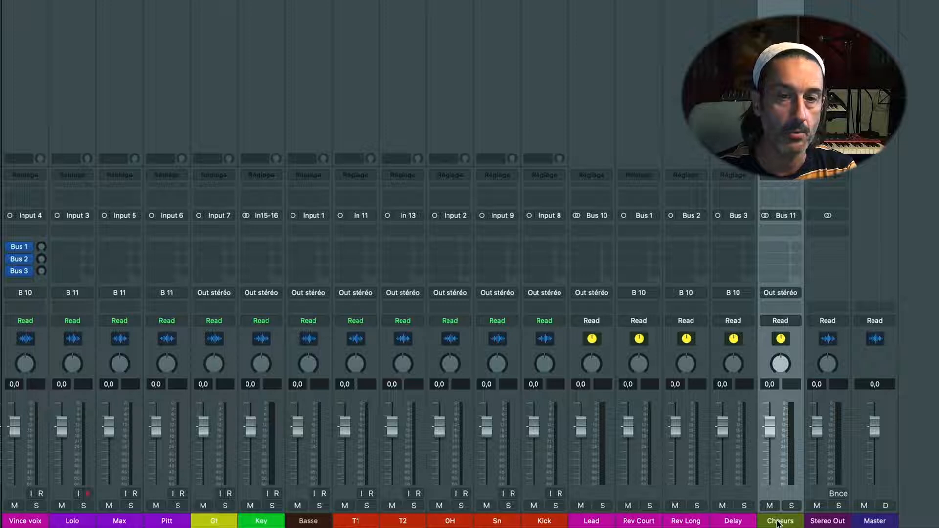
left_click(83, 522)
left_click(174, 521, "shift")
left_click(87, 249)
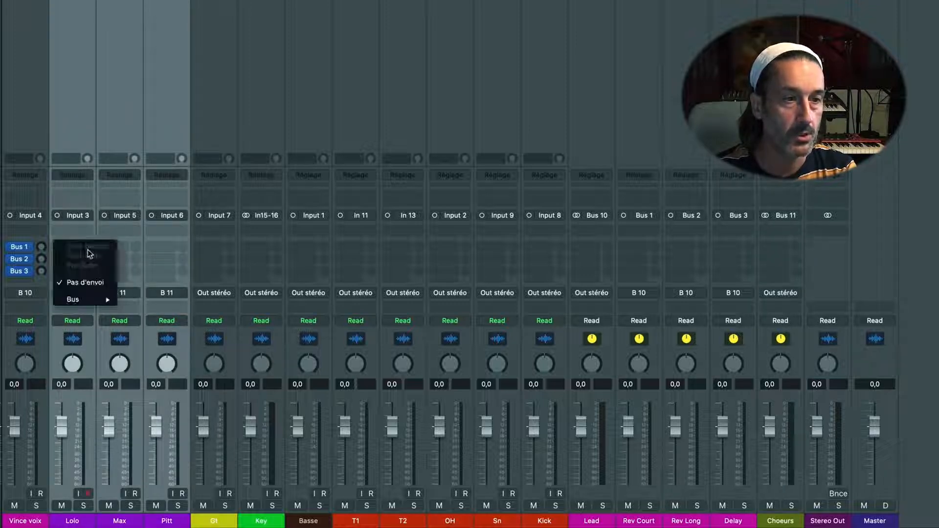
mouse_move(91, 301)
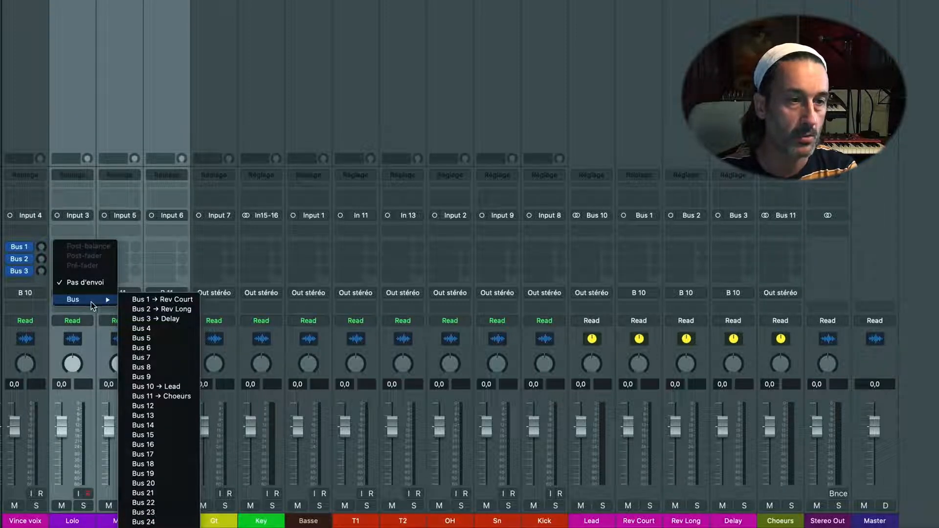
left_click(141, 328)
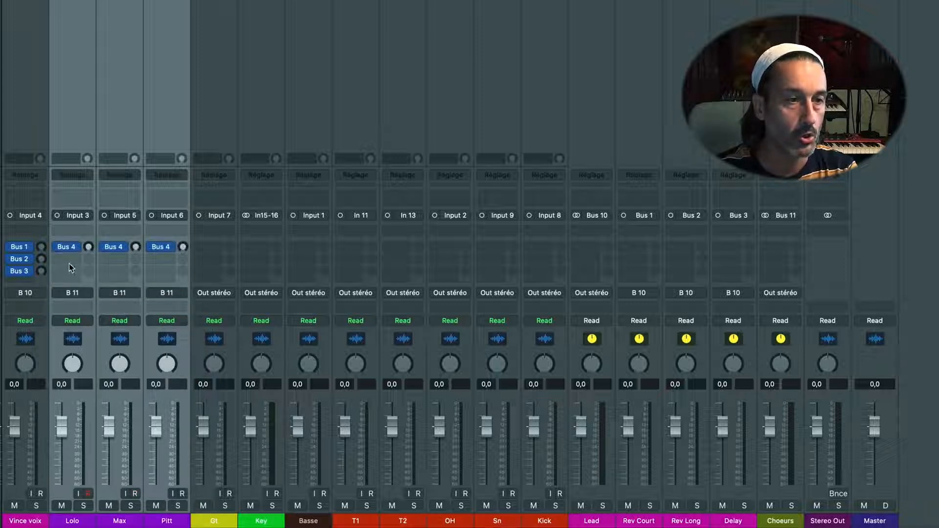
left_click(70, 260)
mouse_move(80, 313)
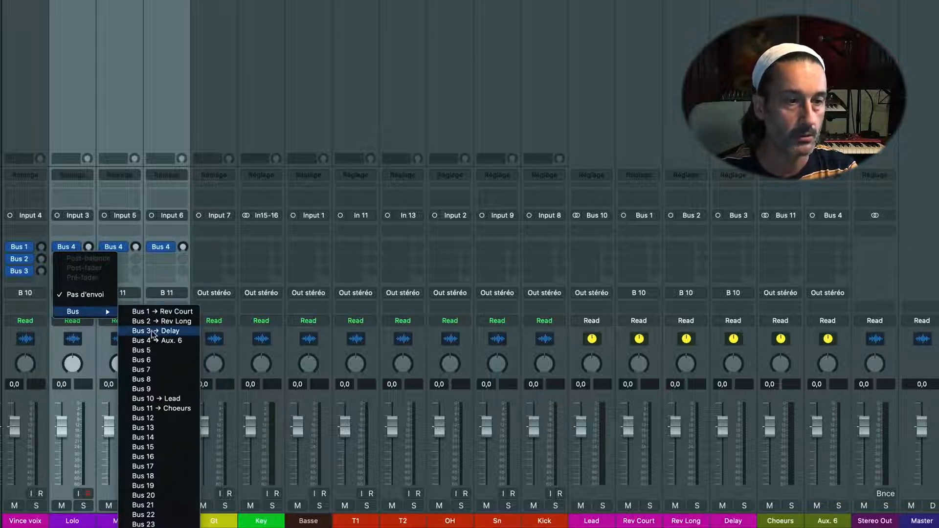
left_click(154, 351)
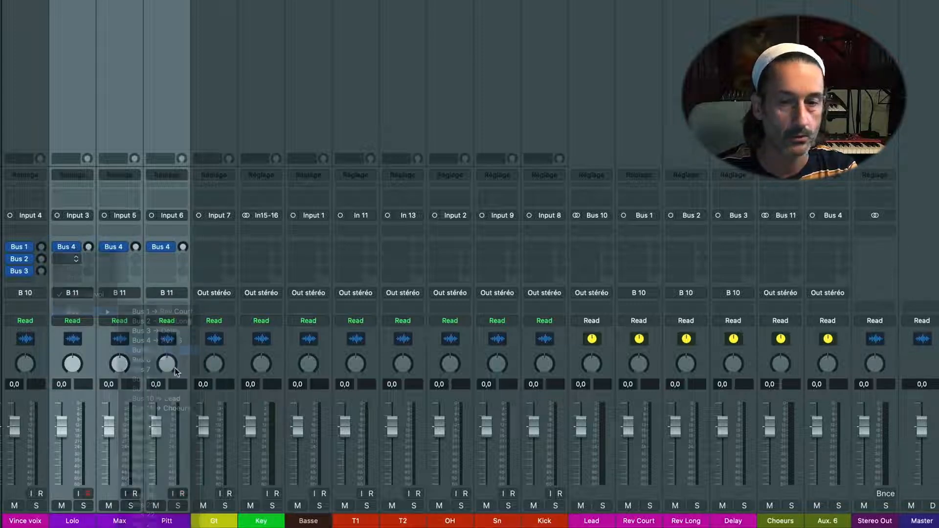
Step: Rename Aux. 6 and Aux. 7 as Rev and Delay, and colour both of them and Choeurs purple
double_click(833, 521)
type("Rev")
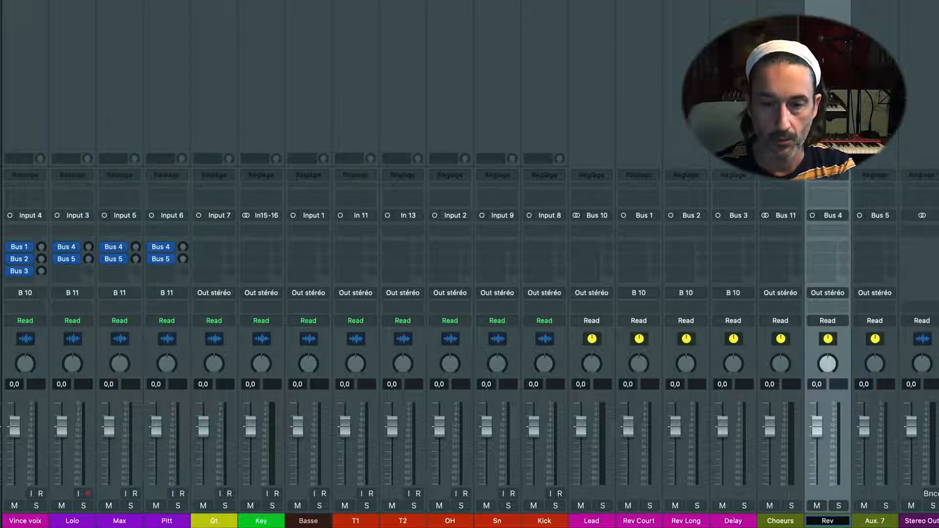
key("Return")
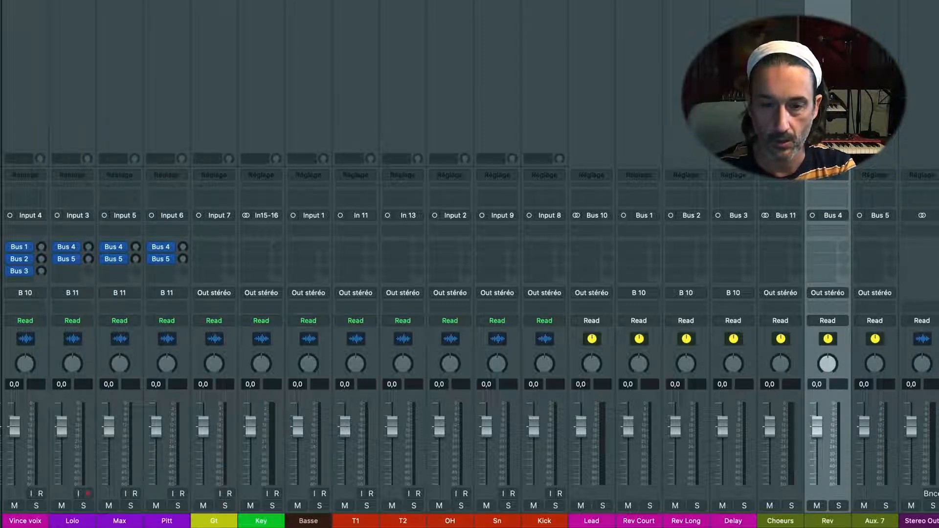
double_click(883, 523)
type("De")
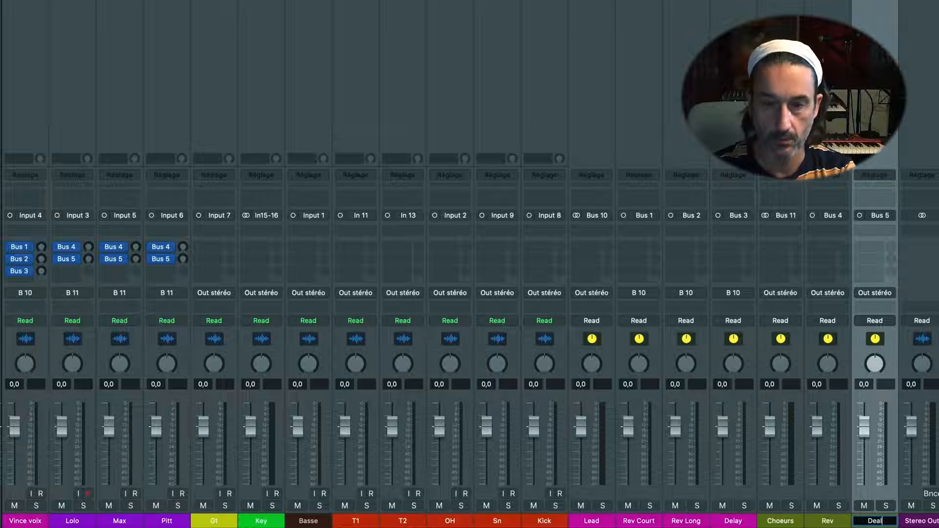
type("lay")
key("Return")
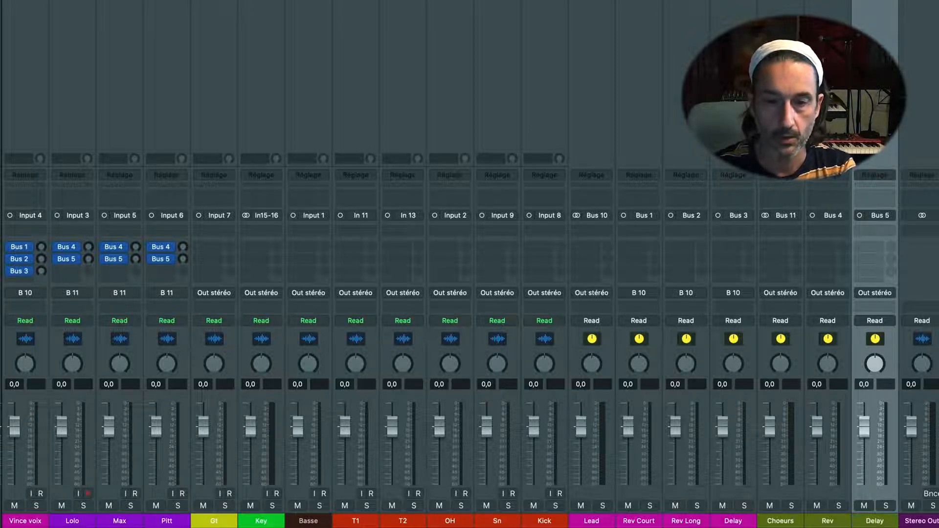
left_click(782, 522, "shift")
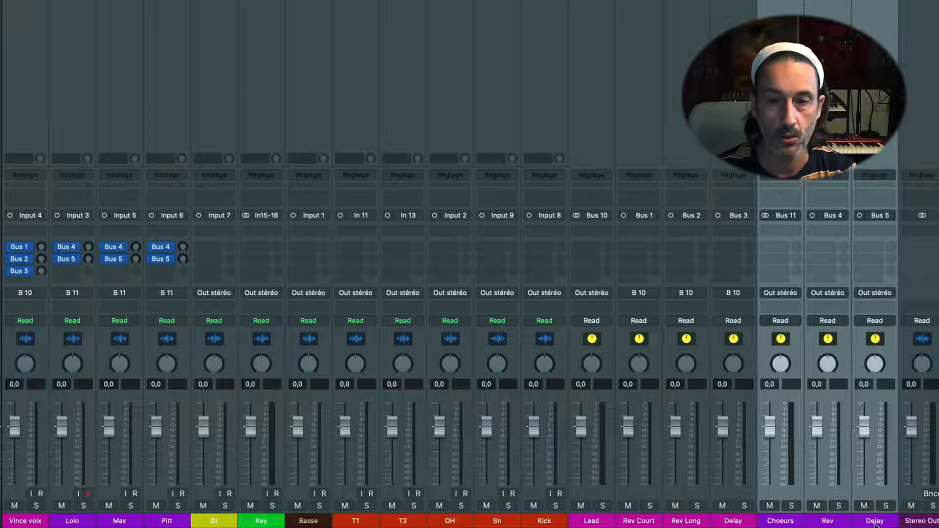
Step: Route the outputs of the purple Rev and Delay channels to Bus 11
left_click(826, 522)
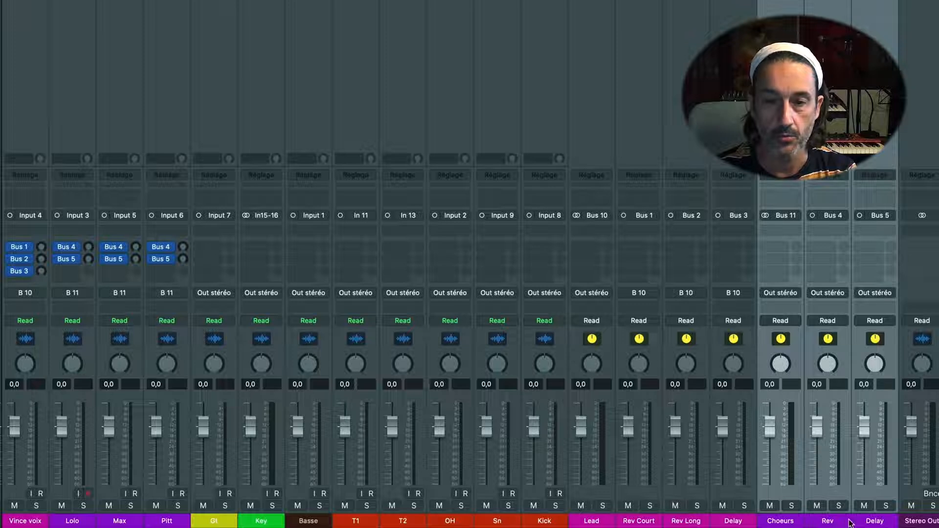
left_click(873, 521, "shift")
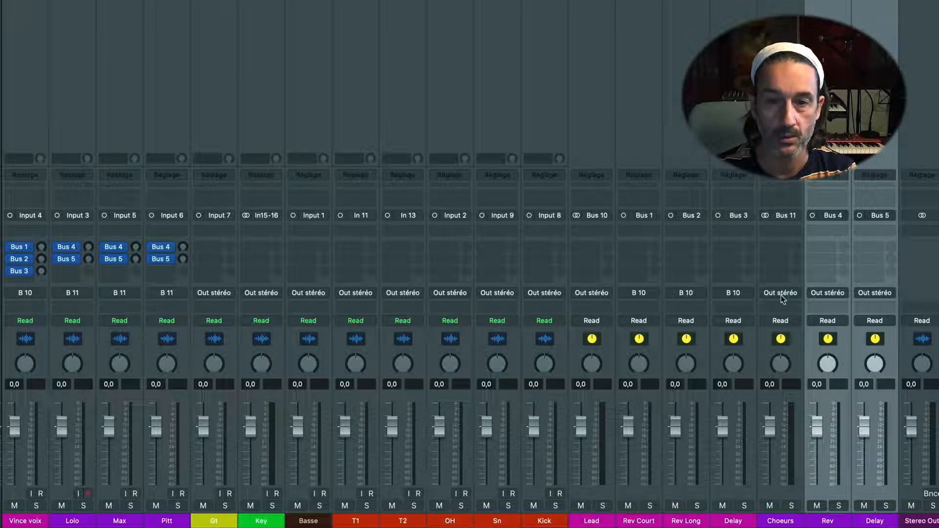
left_click(838, 293)
mouse_move(841, 336)
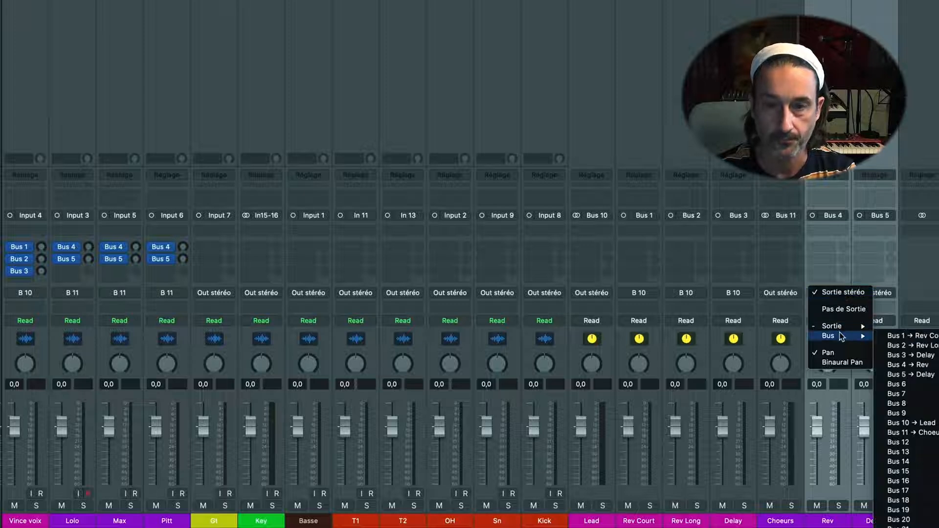
left_click(917, 430)
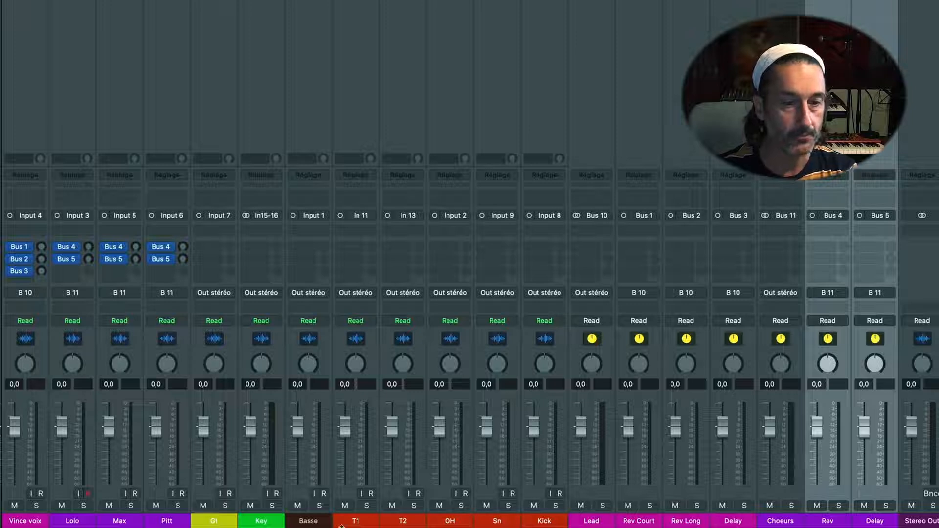
left_click(306, 520)
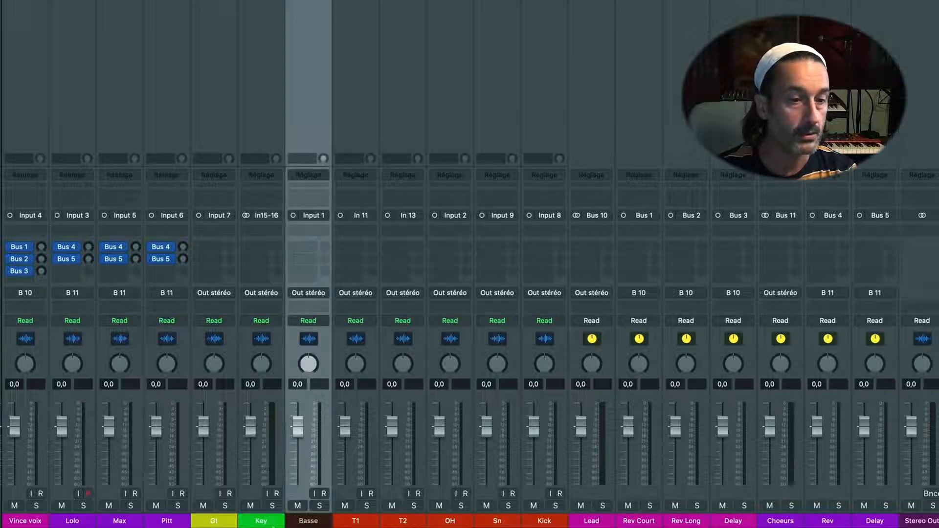
left_click(266, 524)
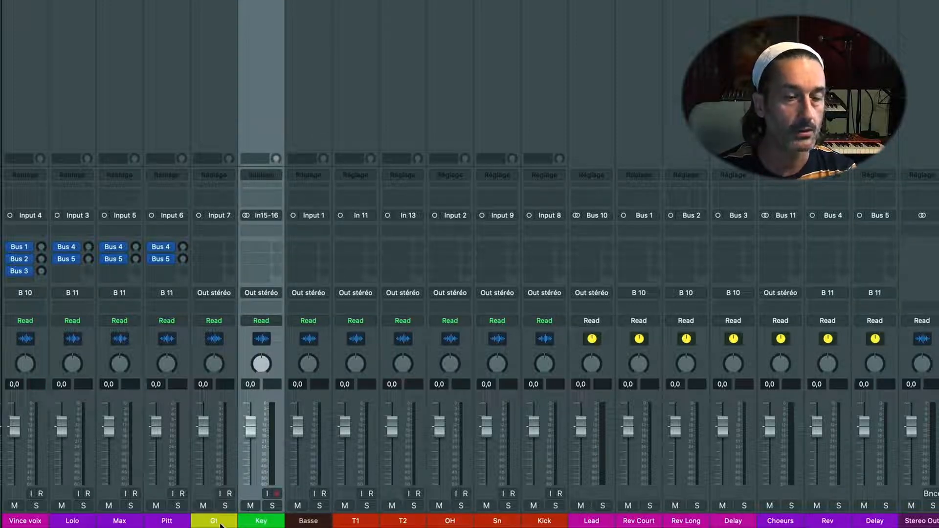
left_click(221, 525)
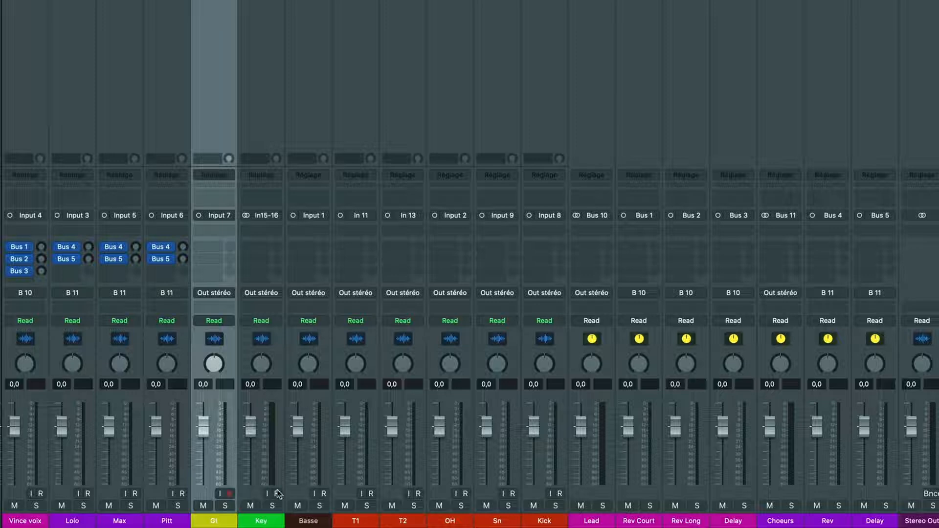
Step: Route the outputs of the five red drum channels, T1 through Kick, together to Bus 12
left_click(363, 522)
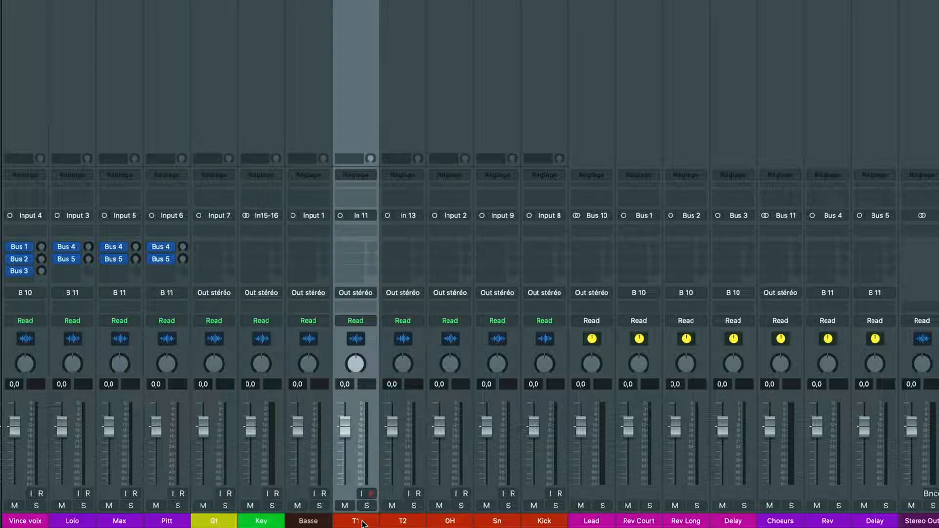
left_click(548, 521, "shift")
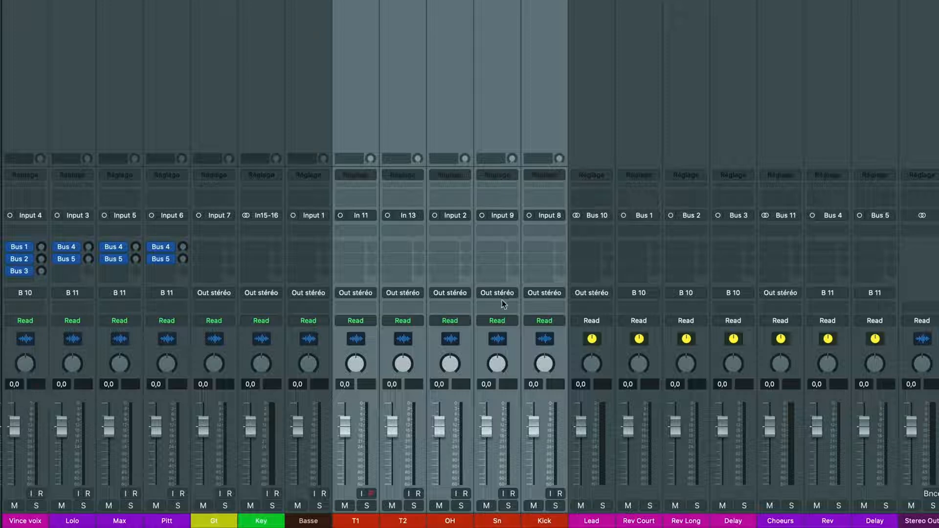
left_click(556, 295)
mouse_move(563, 339)
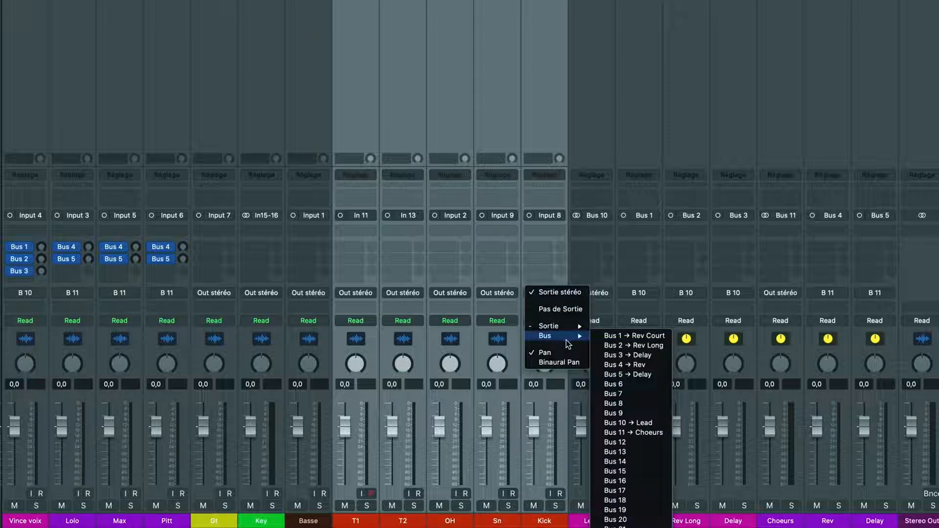
left_click(625, 444)
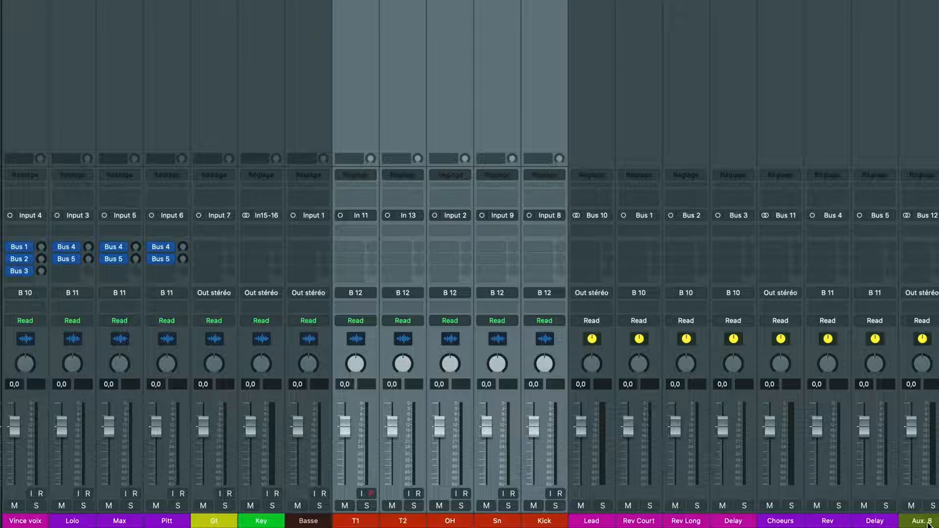
Step: Rename the Bus 12 aux channel Drum and colour it red like the drum channels
double_click(927, 522)
type("Drum")
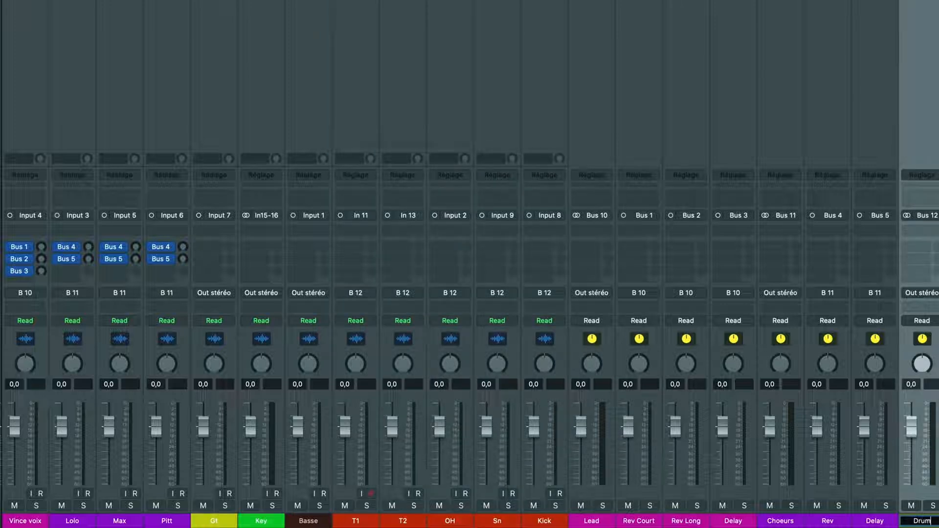
key("Return")
left_click(641, 527)
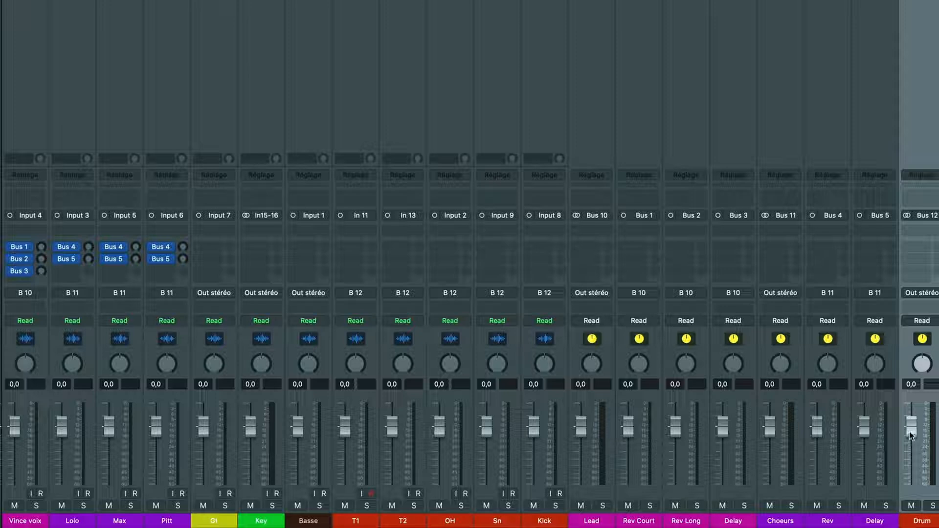
Step: Lower the faders: Drum to -1.5 dB, Choeurs to -4.9, Lead to -3.7, Basse to -2.9, Key to -3.5 and Gt to -2.8
left_click_drag(911, 427, 911, 433)
left_click_drag(772, 430, 772, 443)
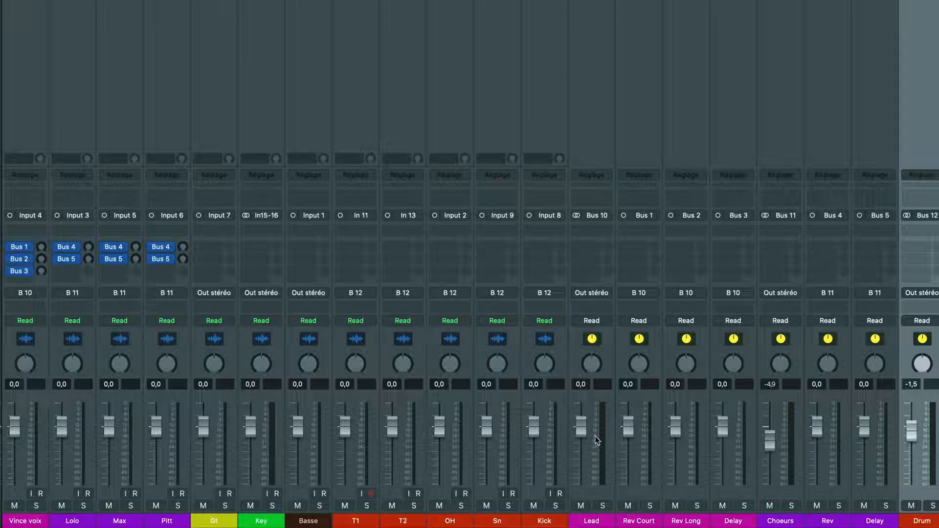
left_click_drag(581, 426, 581, 437)
left_click_drag(297, 428, 202, 429)
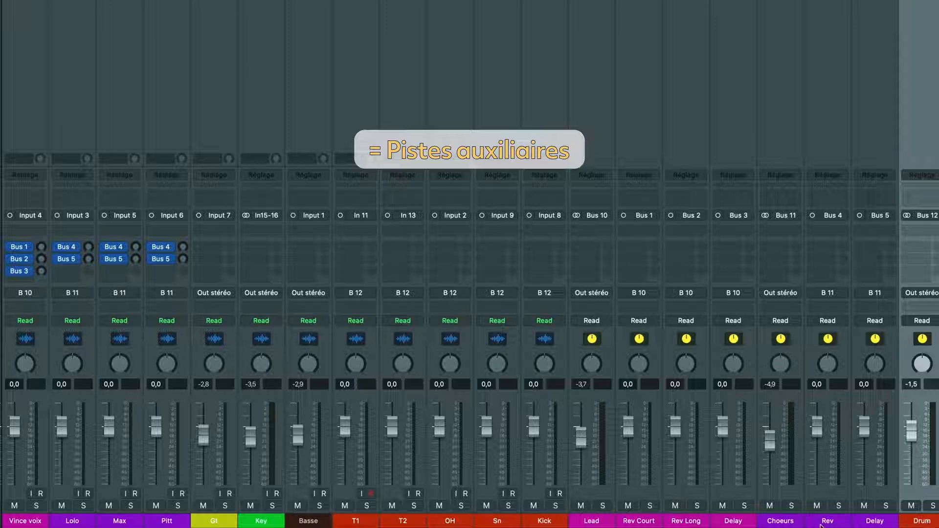
Step: Select the Lead, Choeurs and Drum group channels together and create arrangement tracks for them
left_click(783, 521, "shift")
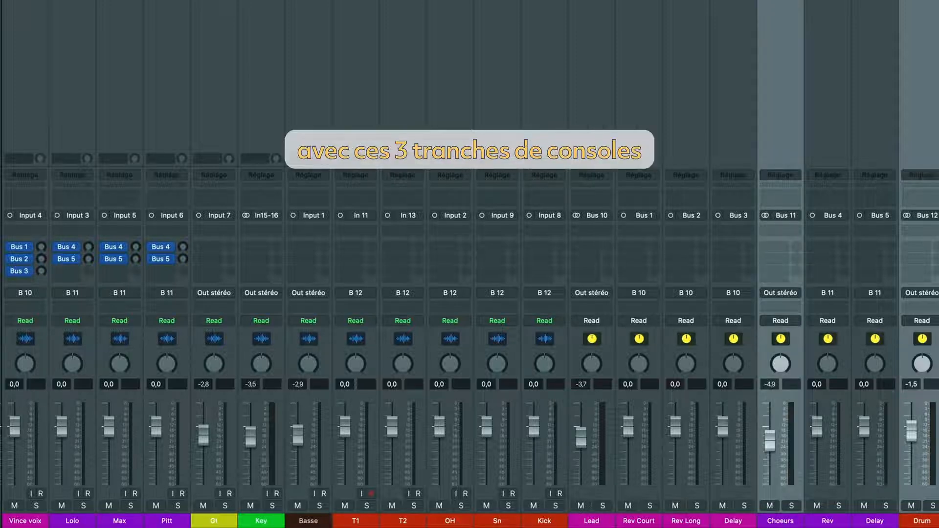
left_click(597, 522, "shift")
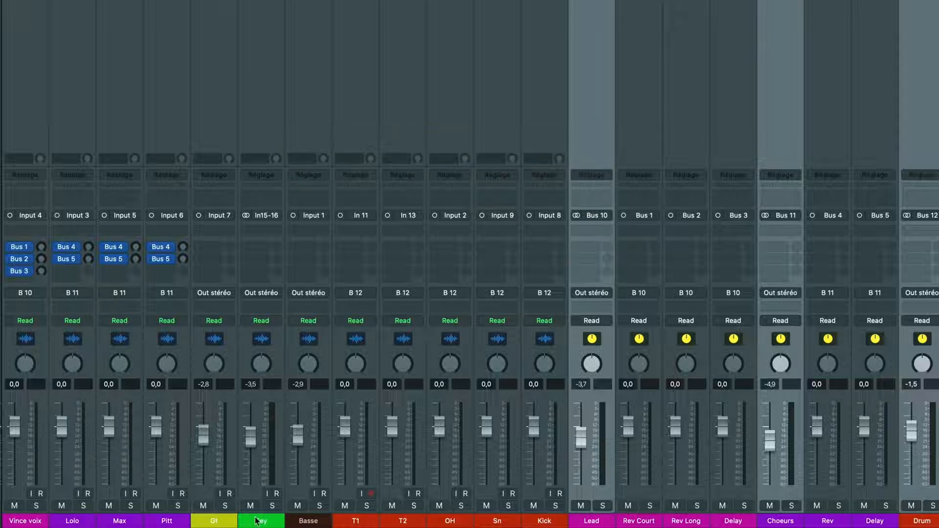
right_click(592, 525)
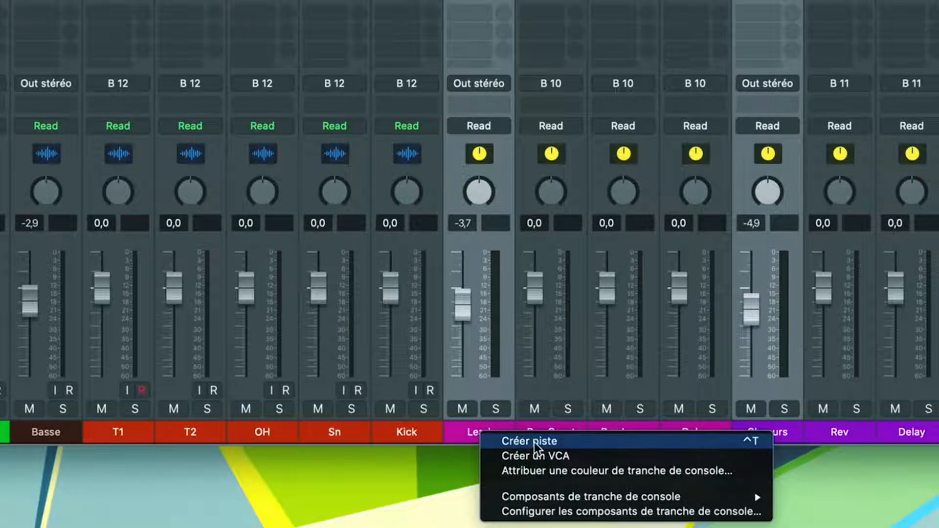
left_click(534, 443)
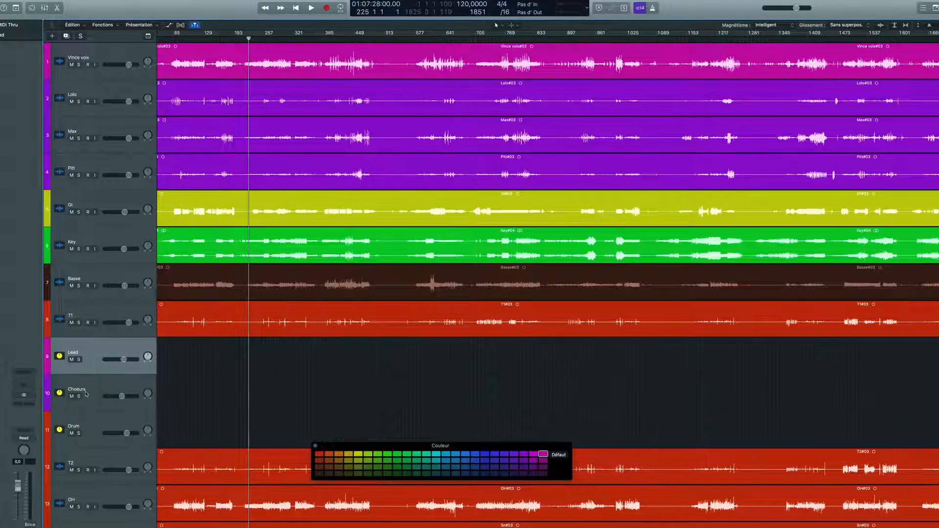
scroll(194, 408, "down", 1)
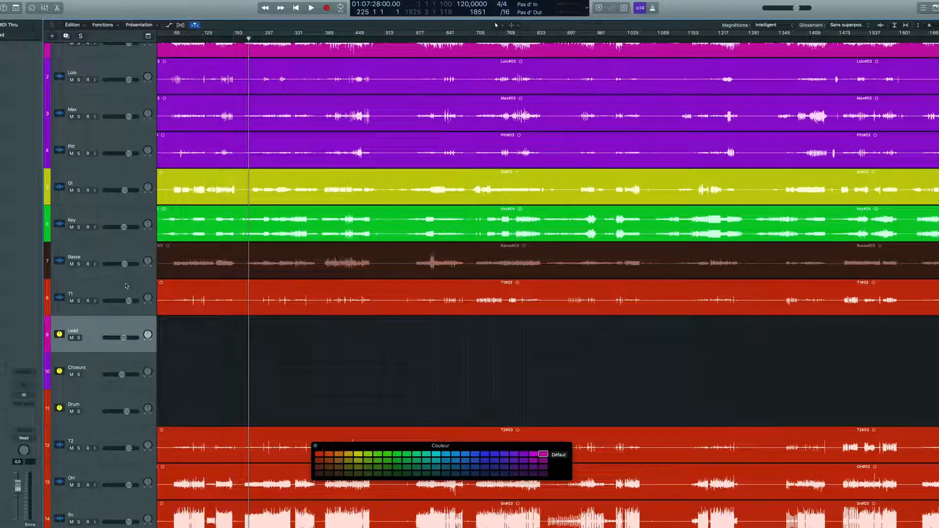
Step: Move the T1 track directly below the Drum group track, above T2, in the arrangement
left_click_drag(126, 285, 115, 416)
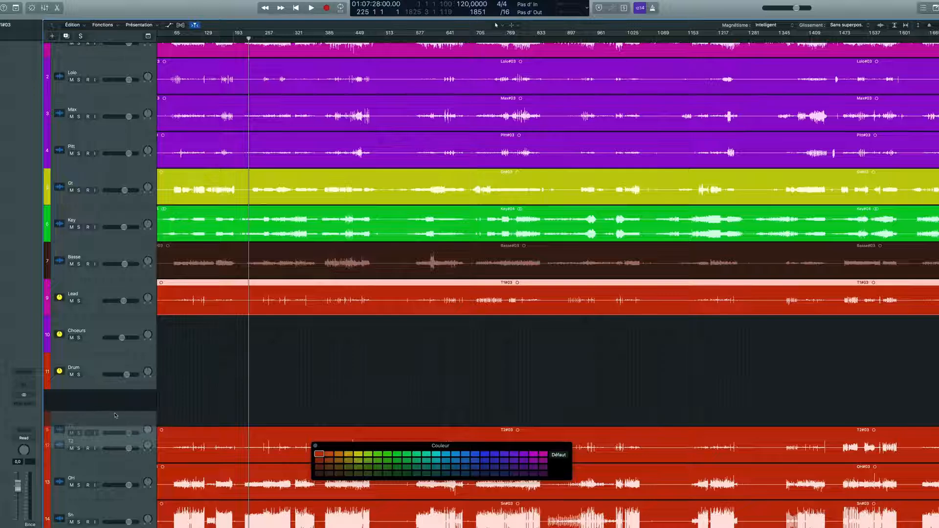
left_click_drag(230, 404, 231, 402)
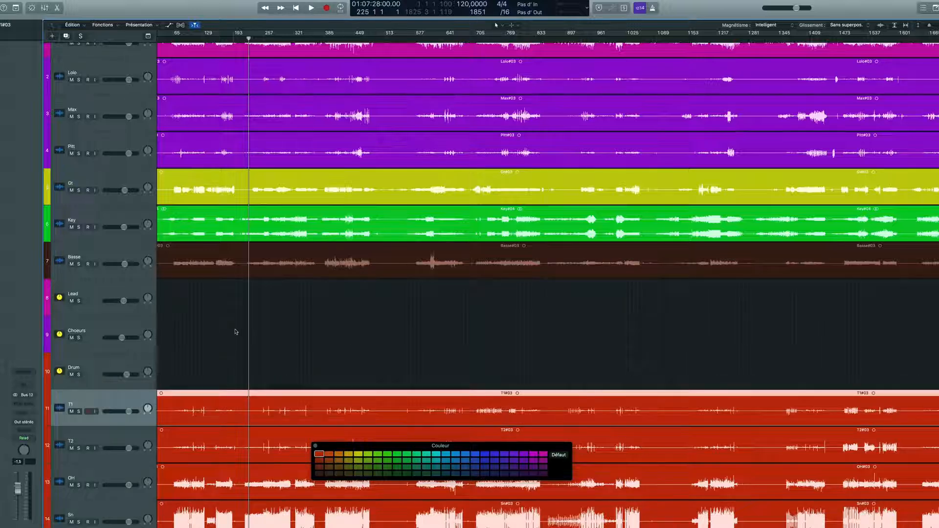
Step: Select the Gt, Key, Basse, Lead, Choeurs and Drum tracks together, excluding T1, and start creating a track stack from them
left_click(99, 181, "shift")
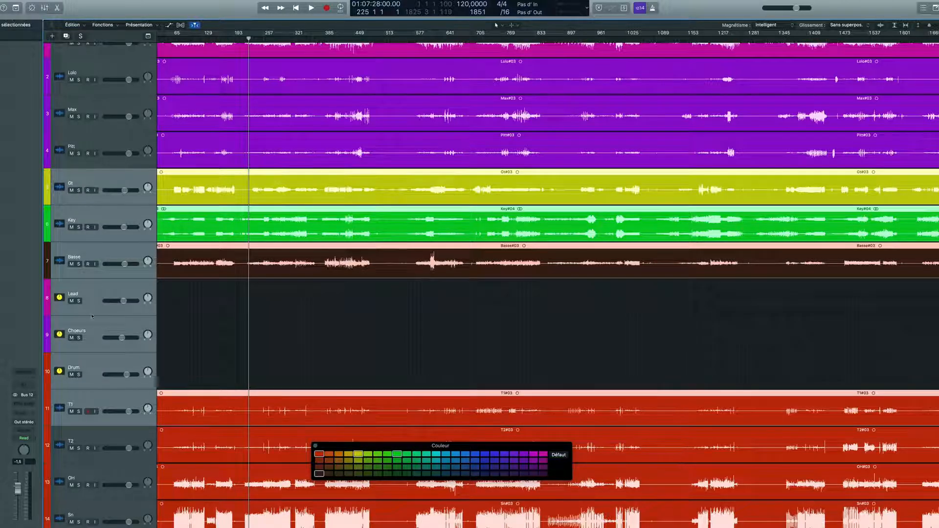
left_click(213, 368)
left_click(98, 366)
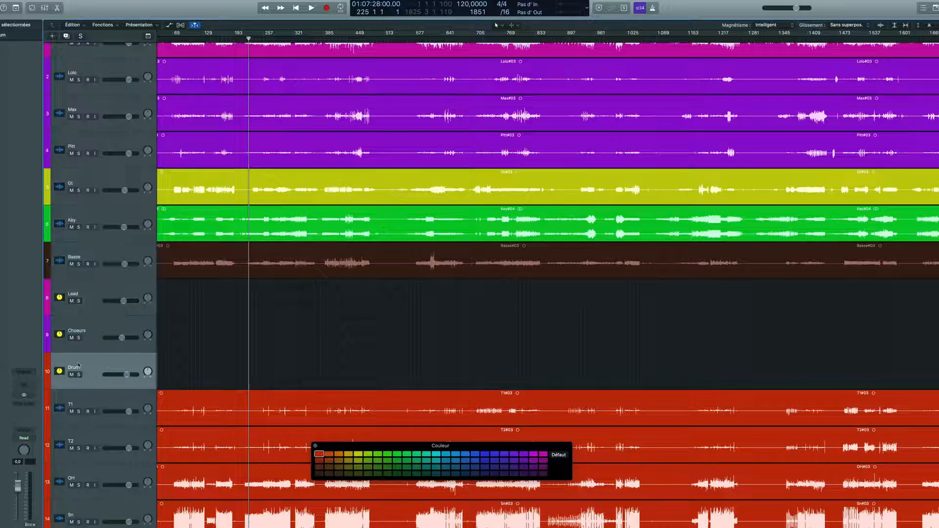
left_click(95, 182, "shift")
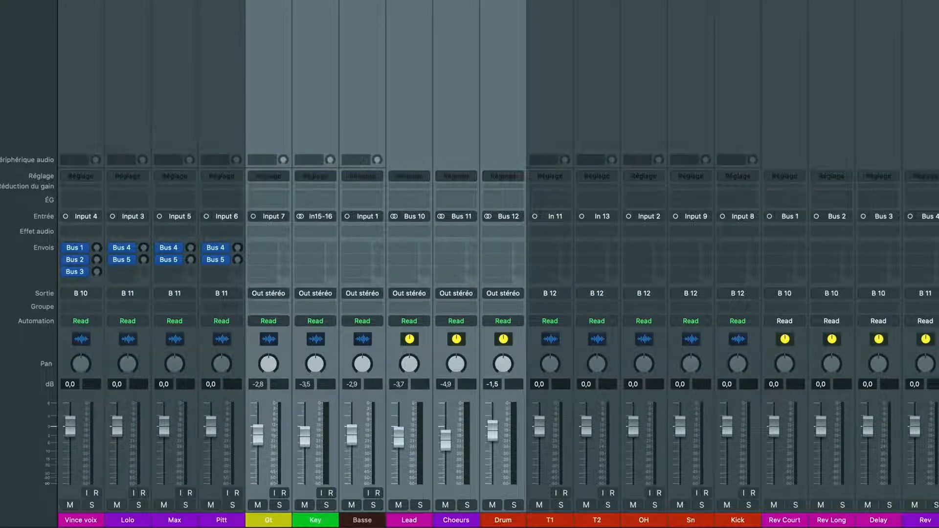
key("alt+shift+d")
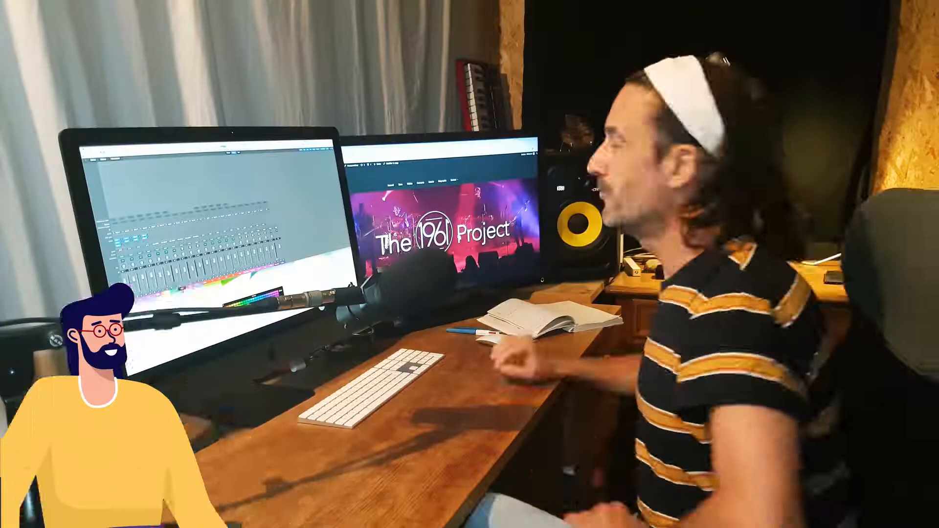